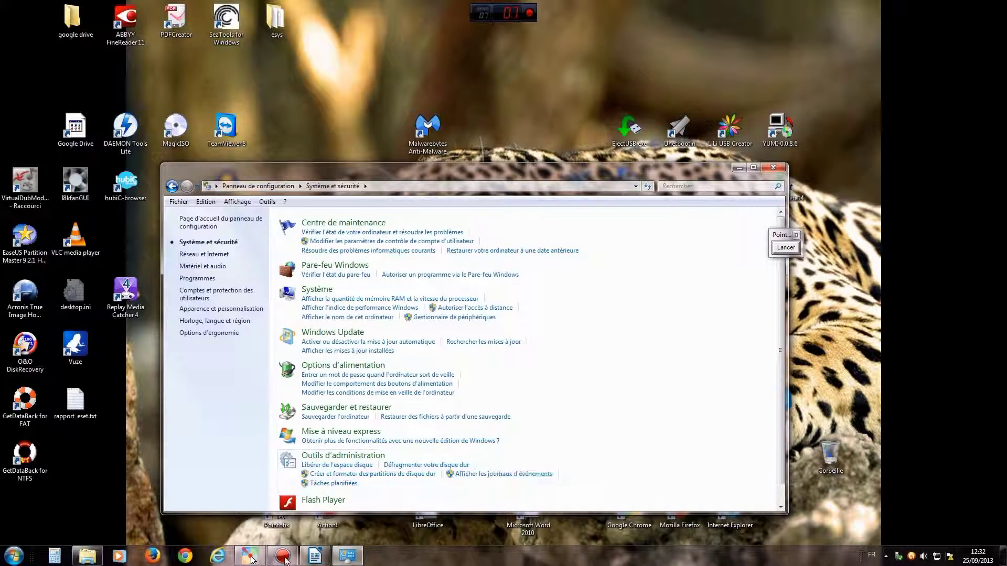
- Mark "Sauvegarder et restaurer" temporarily with a red arrow using Pointofix, open that entry, and move its window slightly upward
left_click(250, 557)
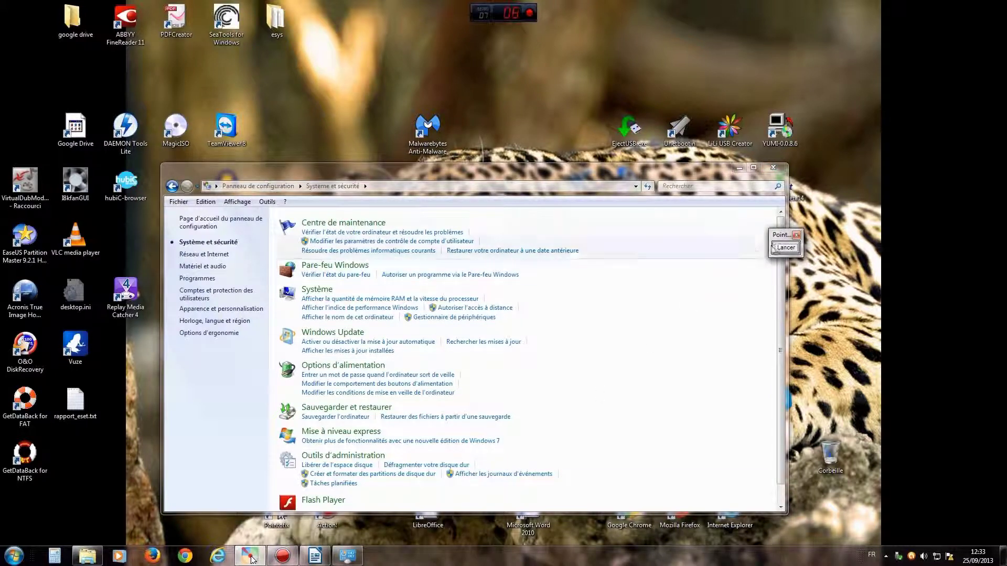
left_click(791, 249)
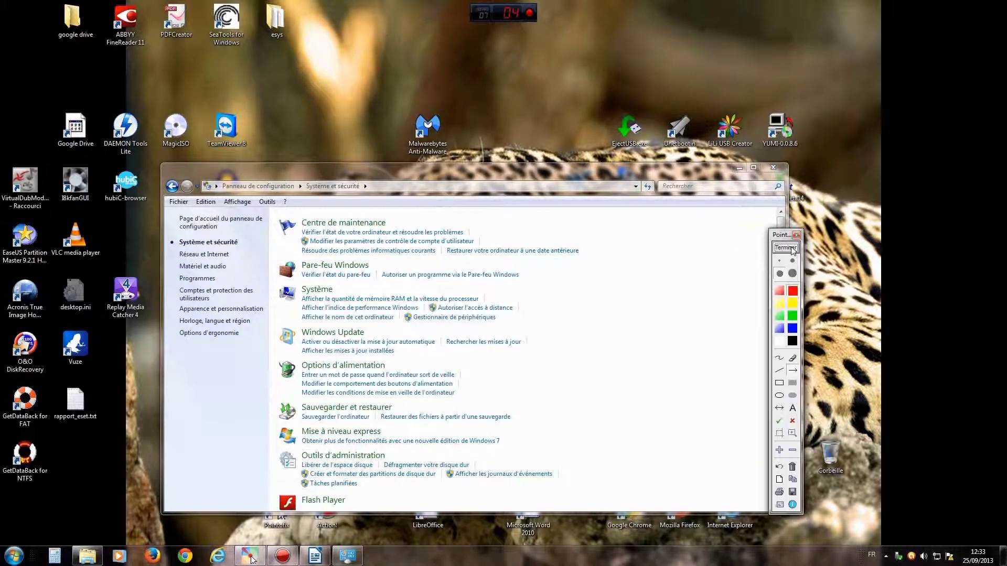
left_click_drag(566, 391, 400, 407)
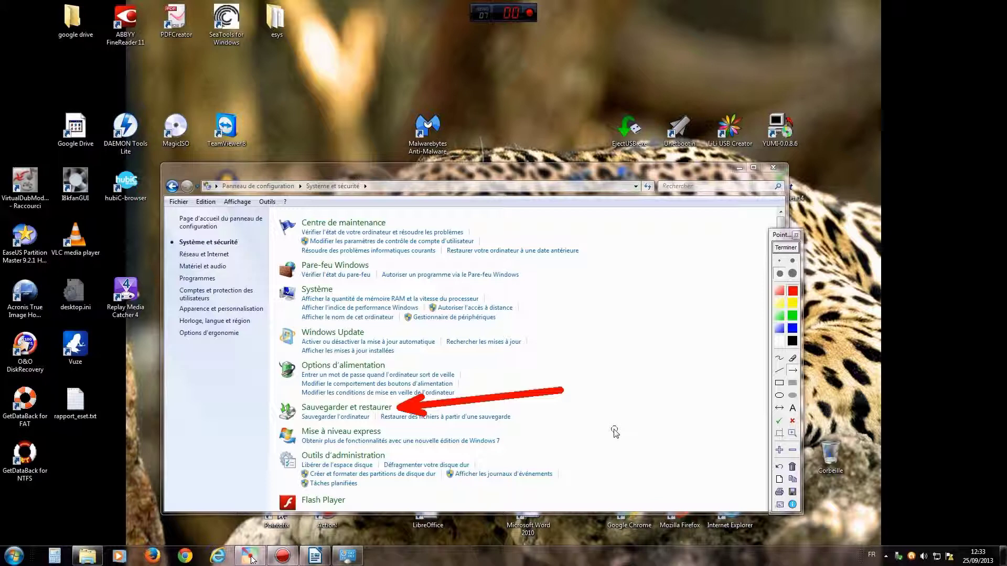
left_click(788, 248)
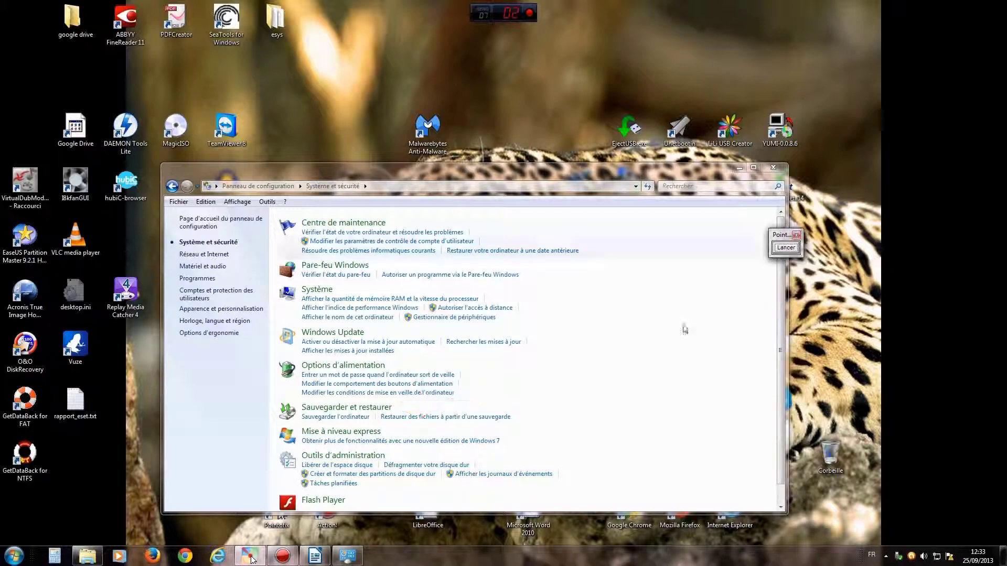
left_click(347, 408)
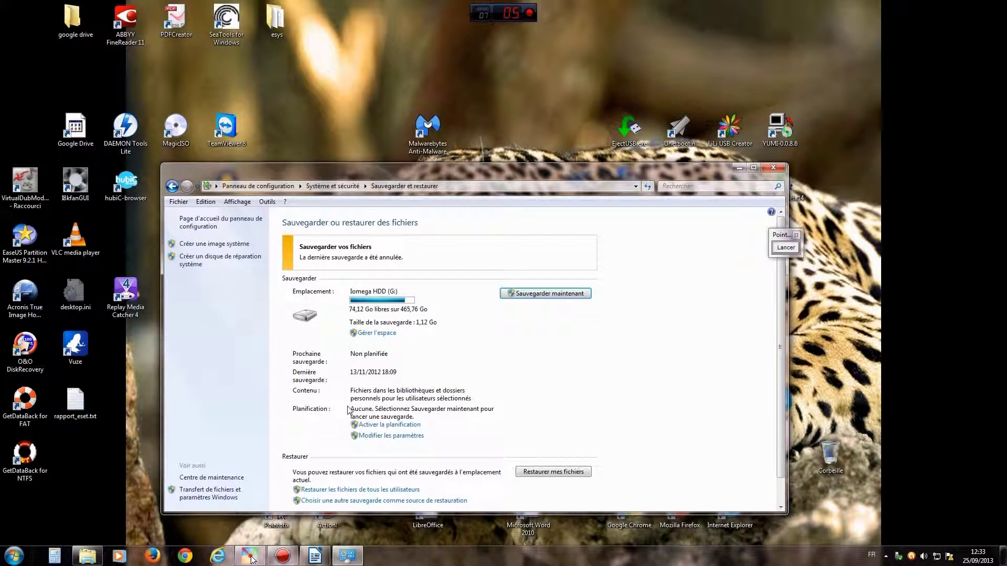
left_click_drag(482, 178, 478, 158)
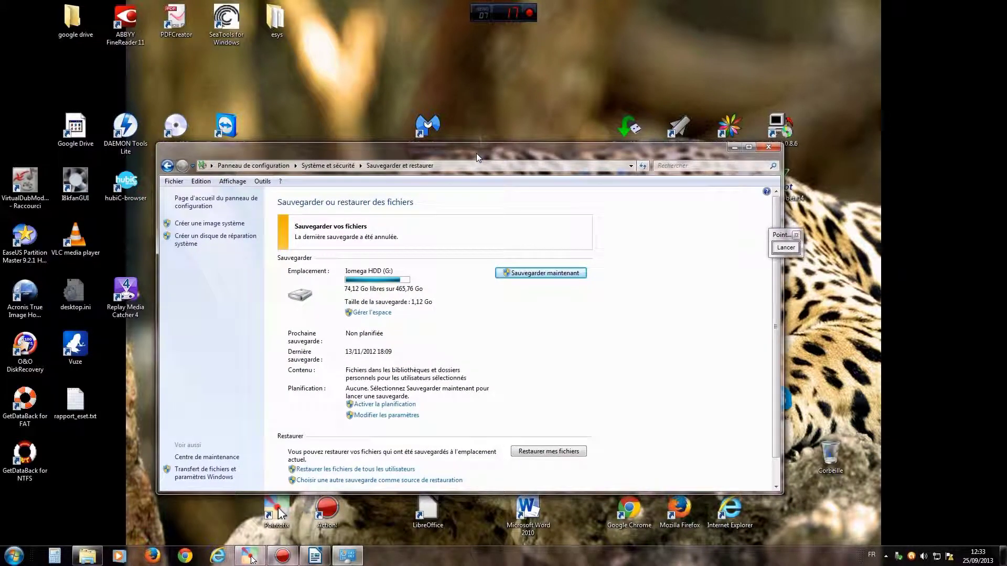
- Mark "Créer une image système" with a temporary red arrow, then end the annotation
left_click(785, 247)
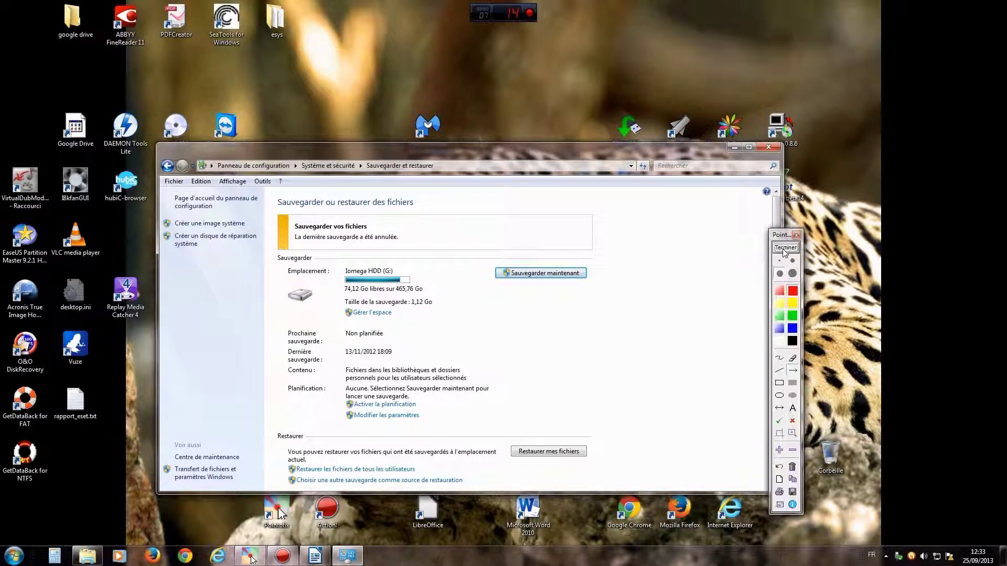
left_click_drag(256, 329, 227, 234)
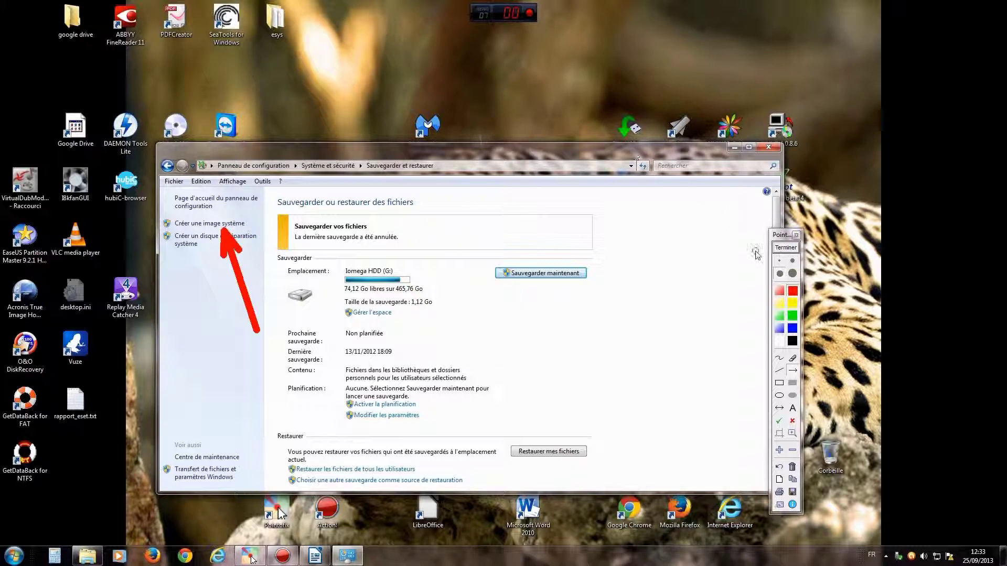
left_click(786, 247)
- Move the Pointofix window clear of the backup page and temporarily mark "Sauvegarder maintenant" with a red arrow
left_click_drag(781, 237, 809, 233)
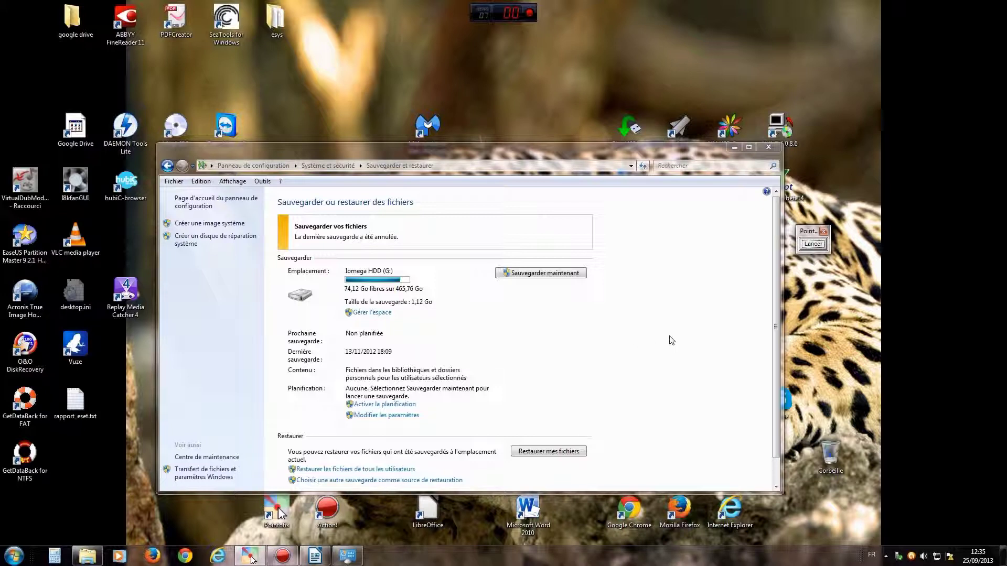
left_click(817, 245)
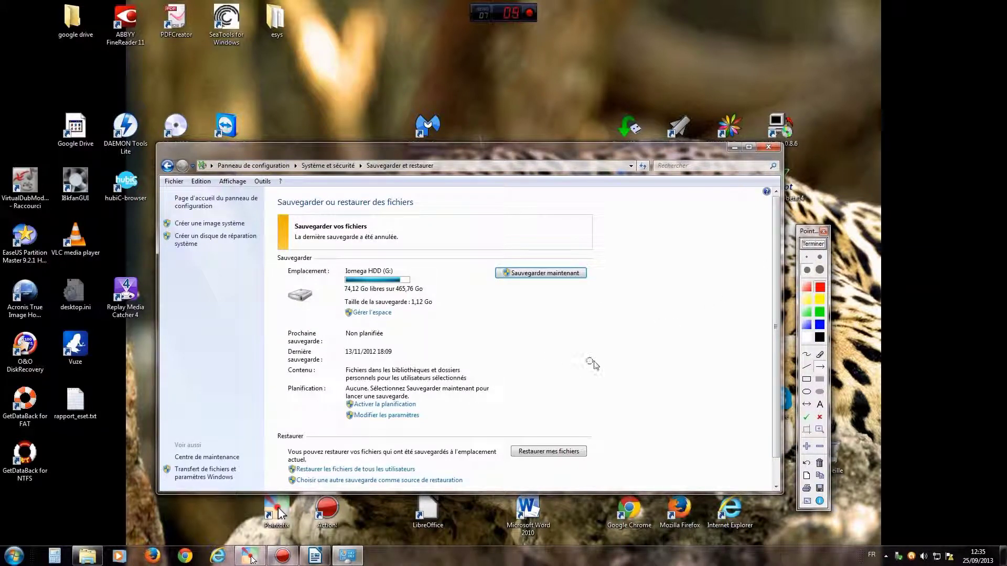
left_click_drag(618, 368, 531, 287)
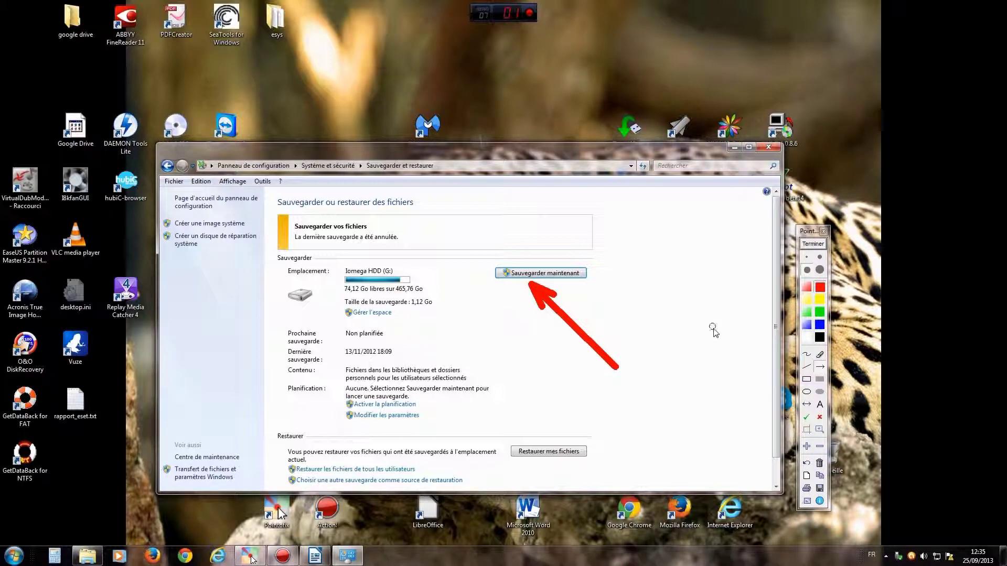
left_click(813, 244)
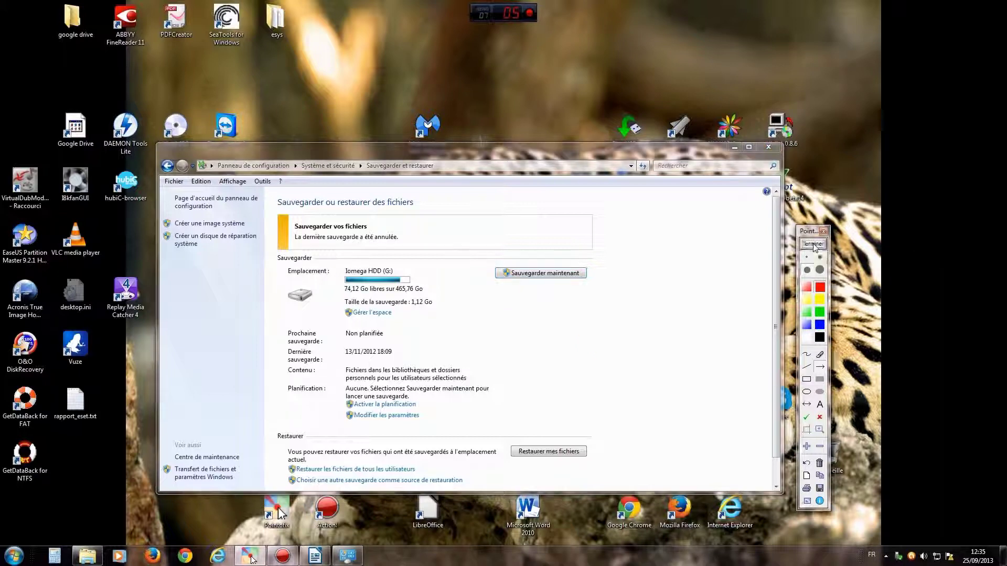
- Open the backup settings for modification and choose Iomega HDD (G:) as the backup destination
left_click(387, 418)
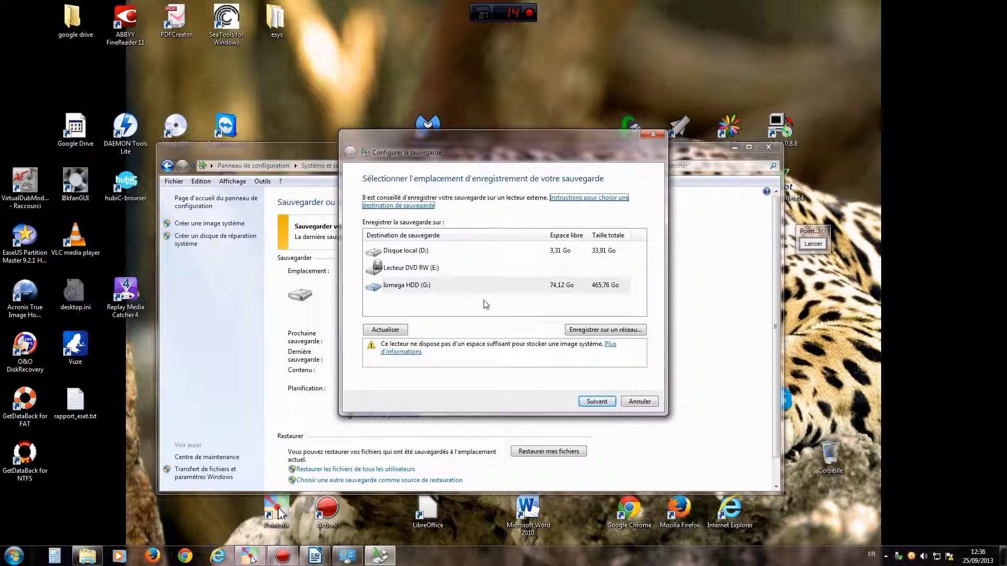
left_click(421, 255)
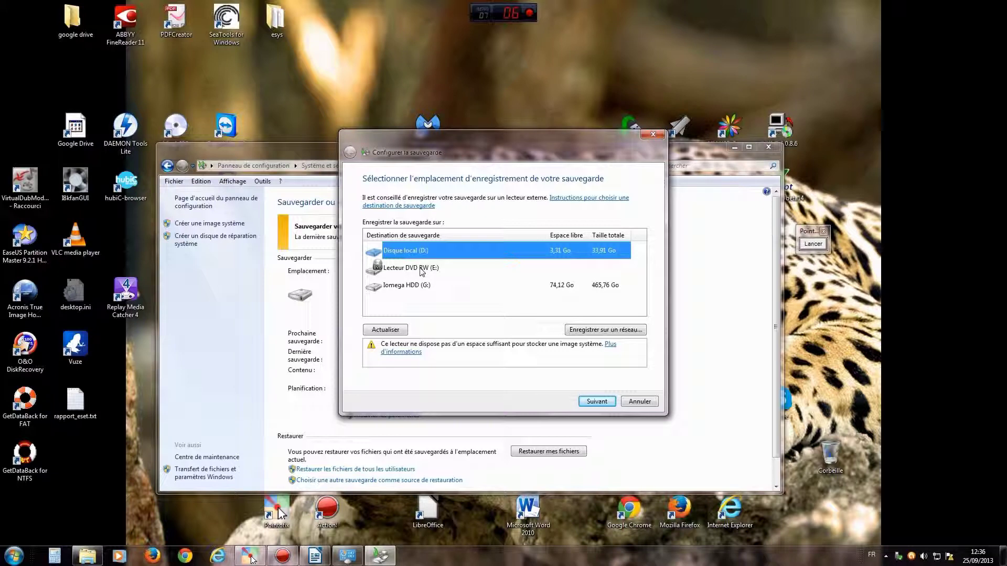
left_click(422, 269)
left_click(428, 251)
left_click(422, 288)
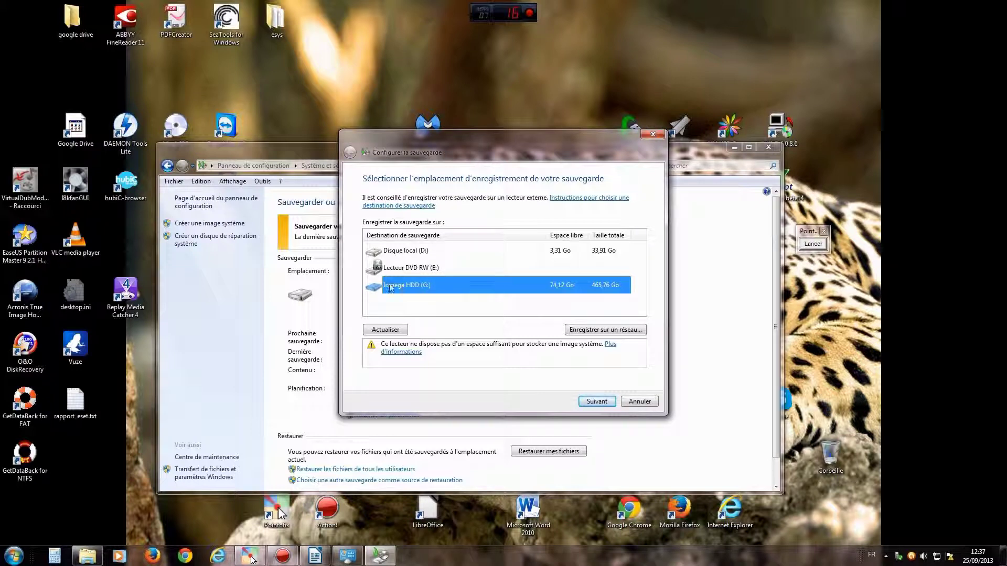
left_click(597, 401)
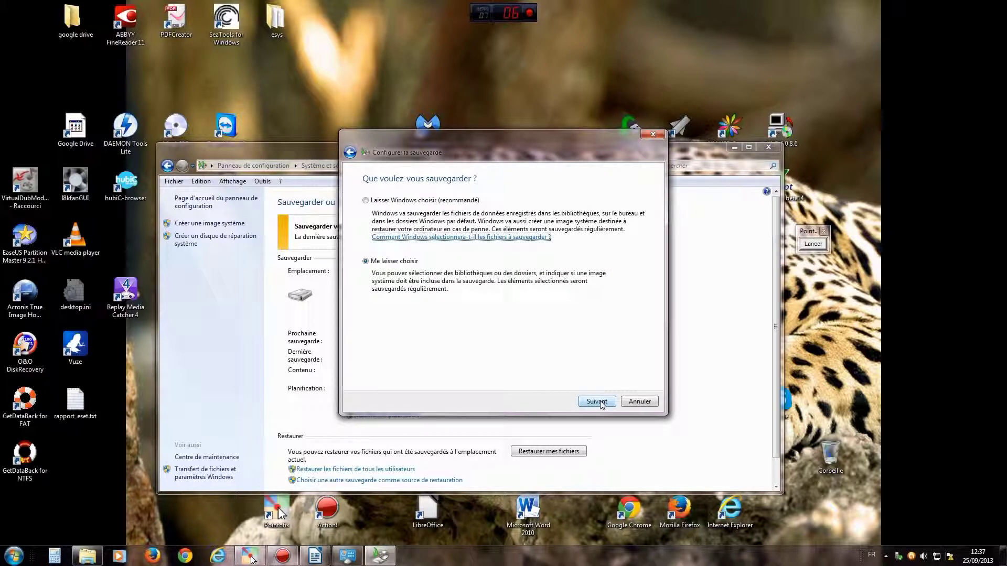
- Select "Laisser Windows choisir (recommandé)" and temporarily mark it and the locations in its description with red arrows
left_click(366, 201)
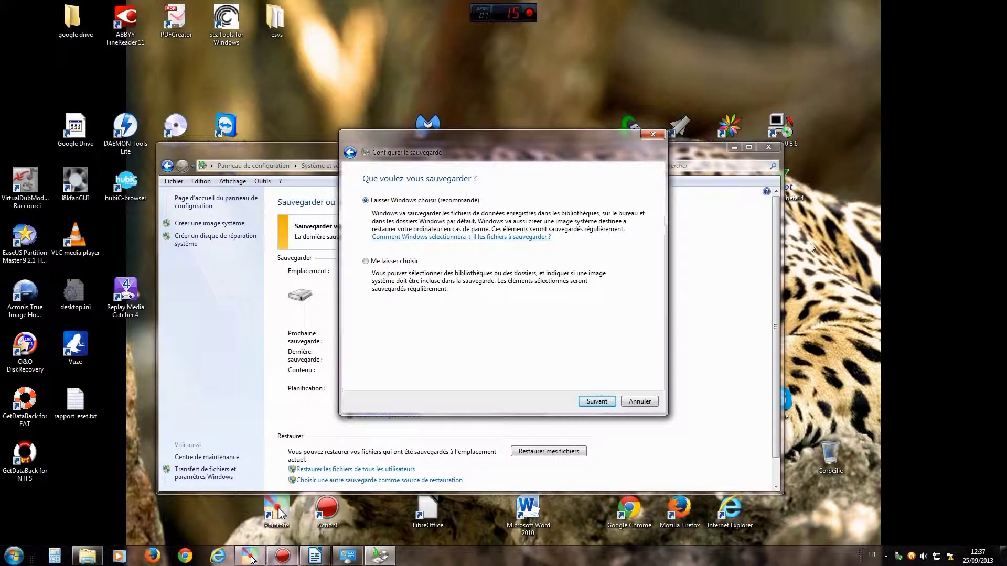
left_click(810, 244)
left_click_drag(483, 155, 407, 192)
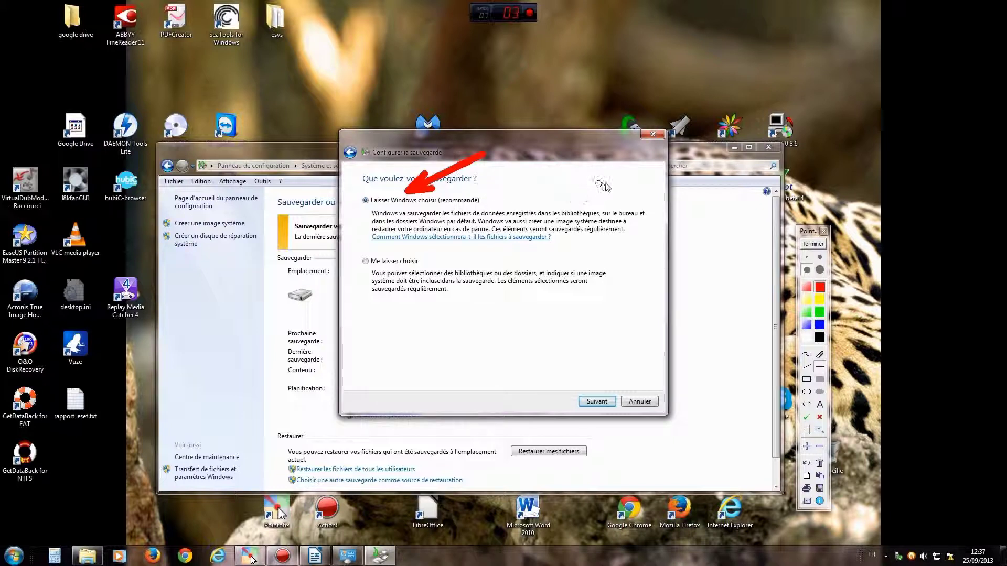
left_click_drag(612, 174, 580, 206)
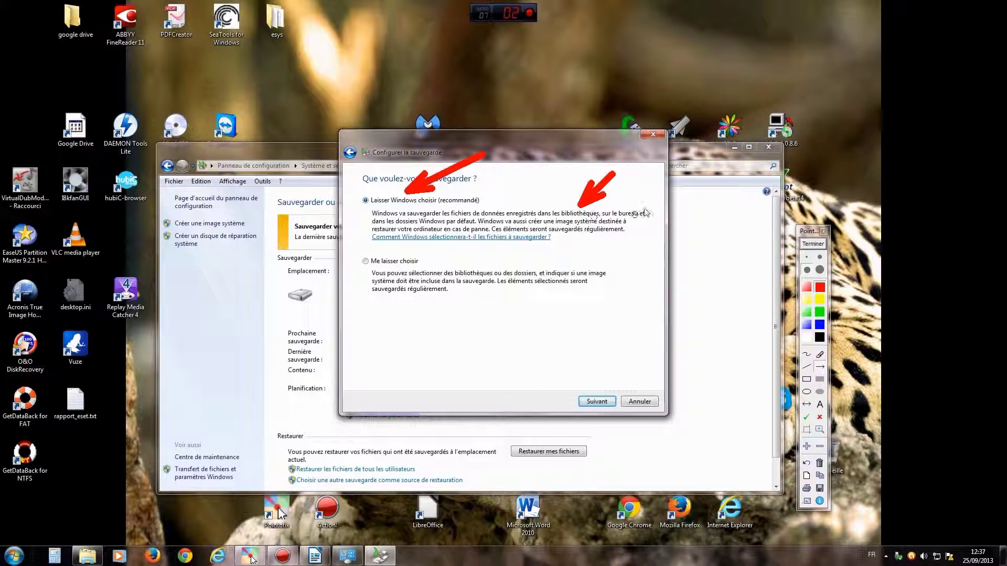
left_click_drag(638, 179, 628, 203)
left_click_drag(329, 237, 369, 226)
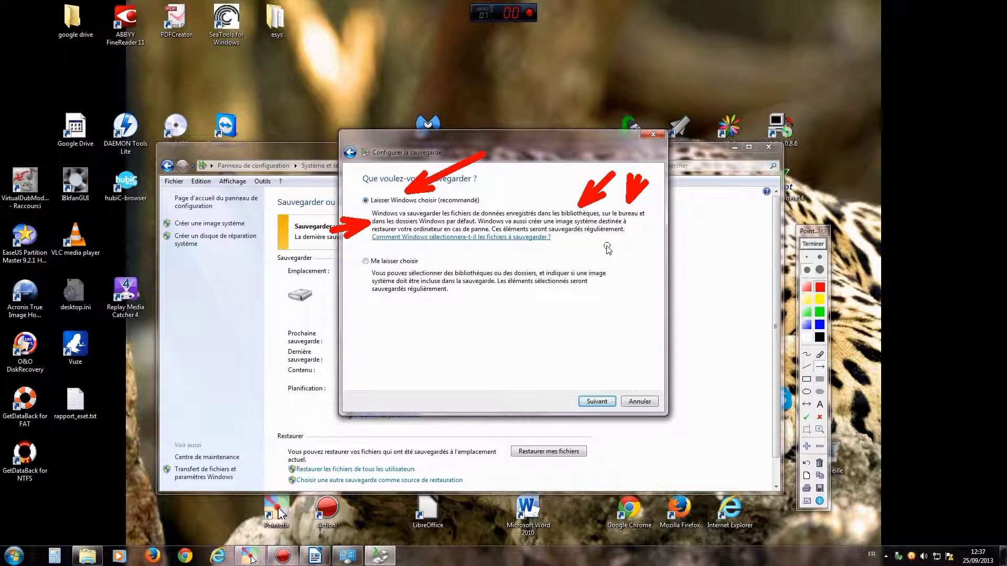
left_click(812, 245)
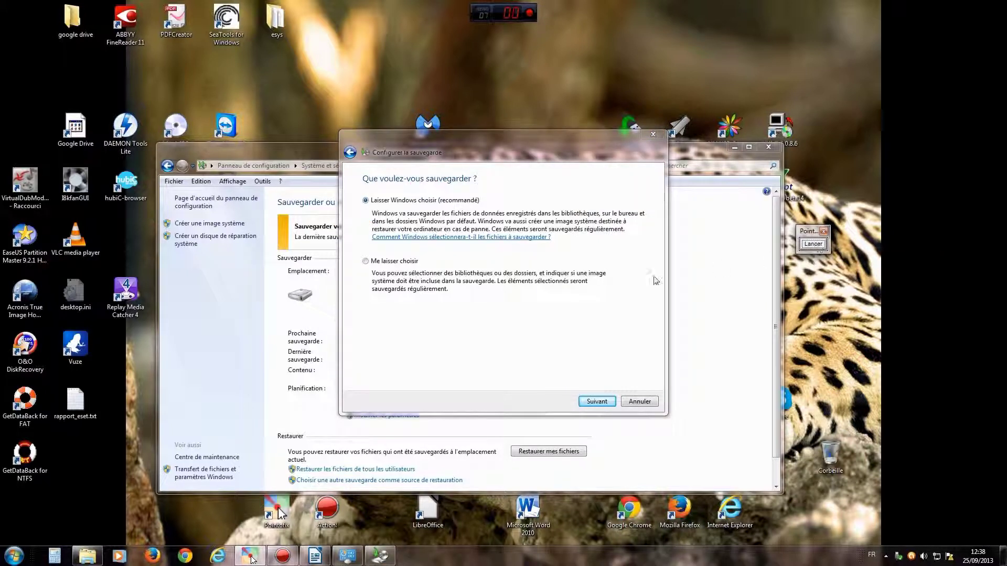
- Mark "Me laisser choisir" temporarily with a red arrow, select that option, and continue to the list of items to back up
left_click(812, 245)
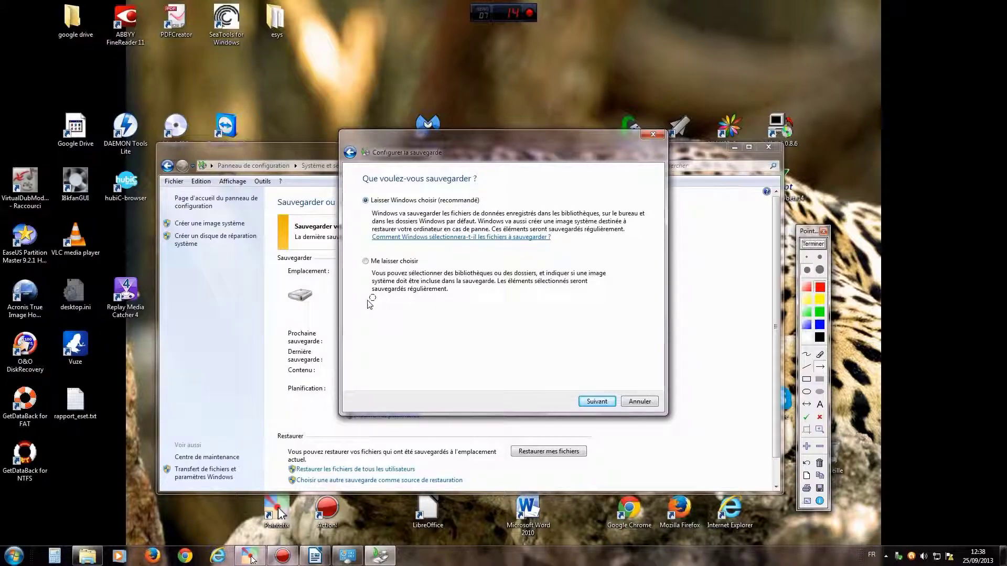
mouse_move(351, 334)
left_mouse_down()
mouse_move(364, 273)
mouse_move(369, 299)
left_mouse_up()
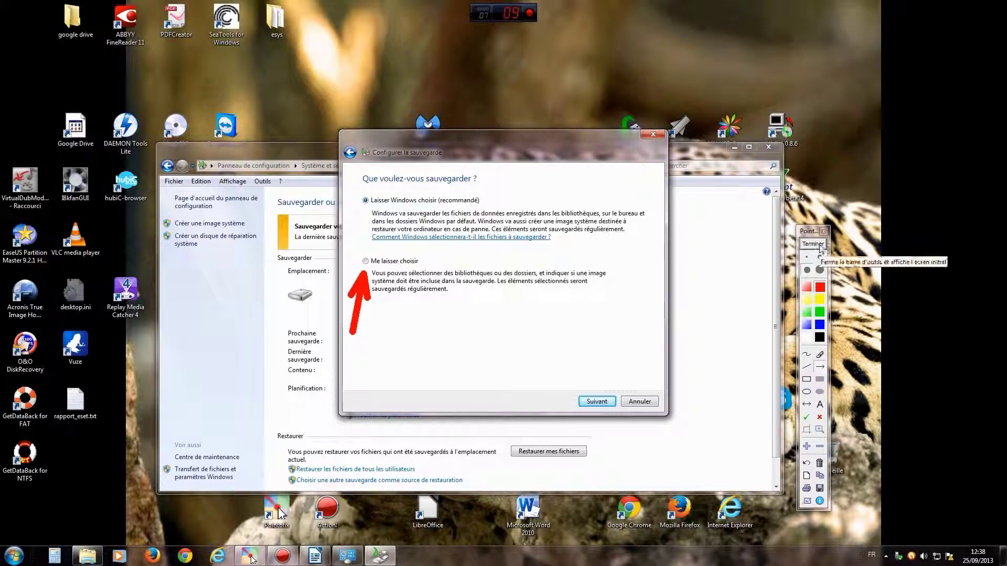
left_click(812, 244)
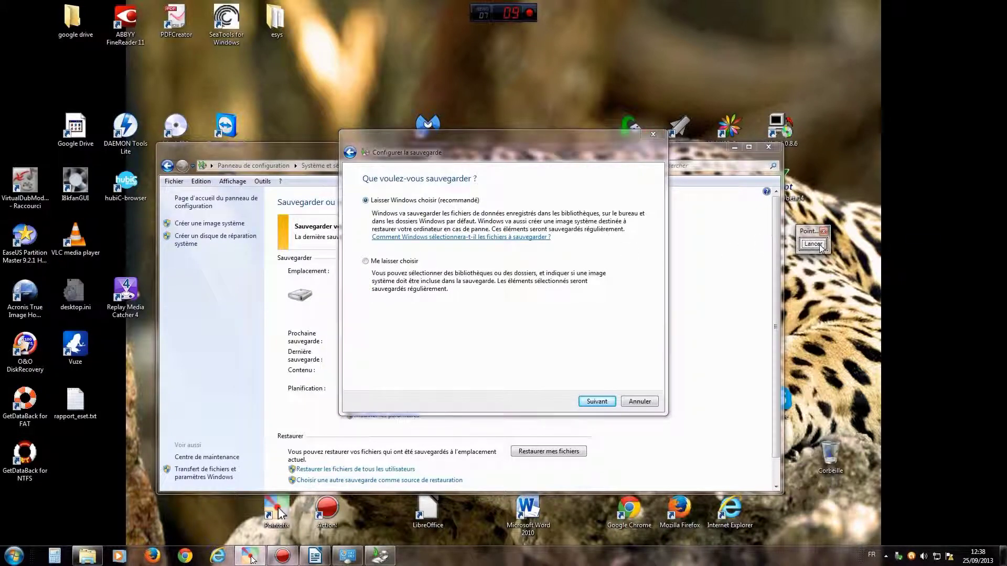
left_click(366, 262)
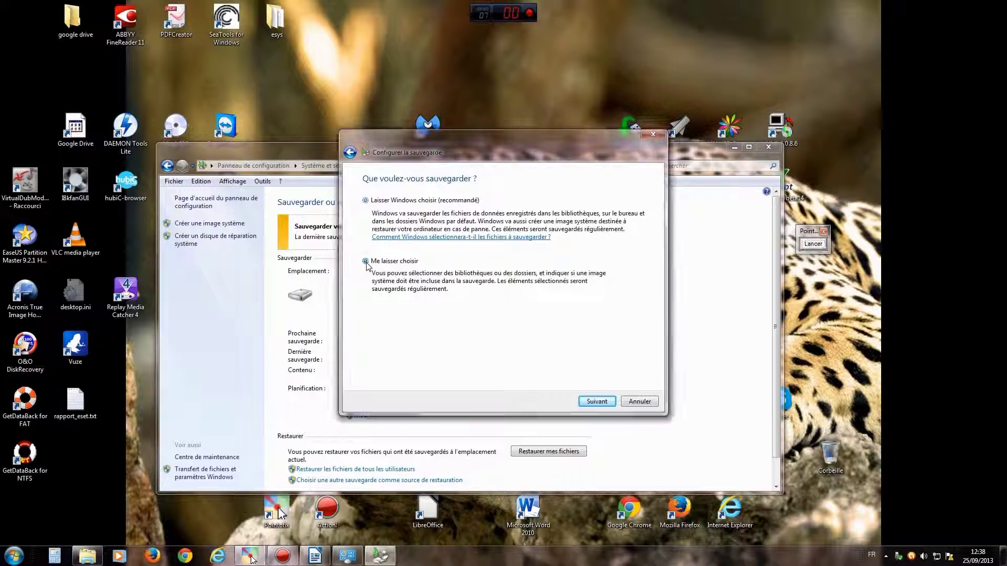
left_click(606, 400)
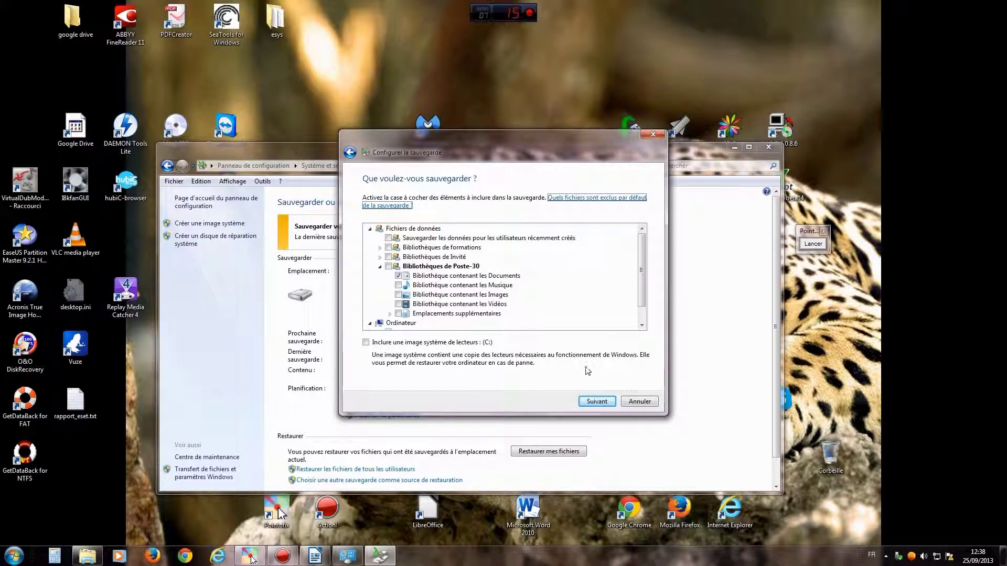
- Shift the backup configuration dialog slightly and temporarily mark "Bibliothèque contenant les Documents" with a red arrow
mouse_move(644, 263)
left_mouse_down()
mouse_move(644, 291)
mouse_move(649, 258)
left_mouse_up()
left_click_drag(526, 140, 514, 143)
left_click(812, 244)
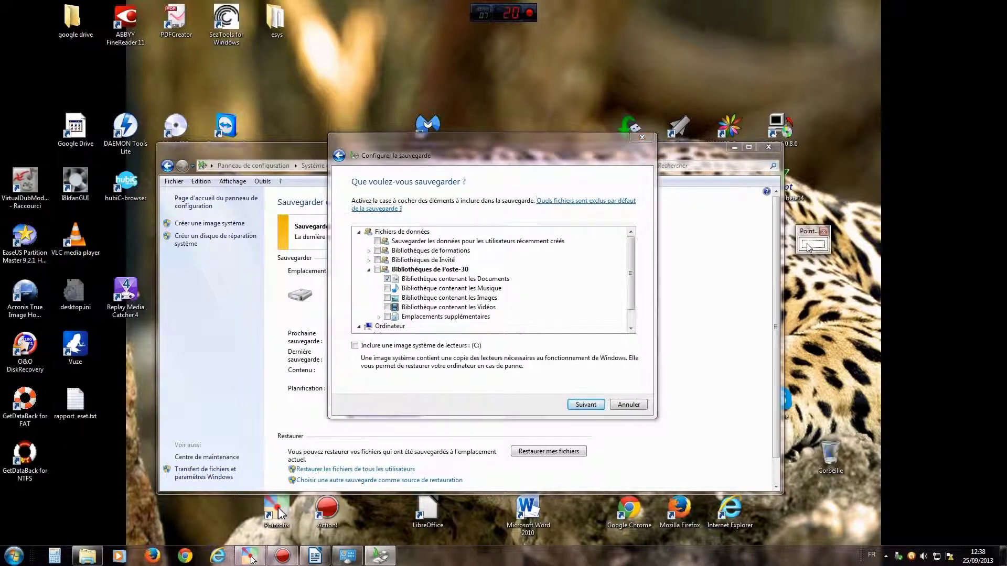
left_click_drag(625, 299, 518, 283)
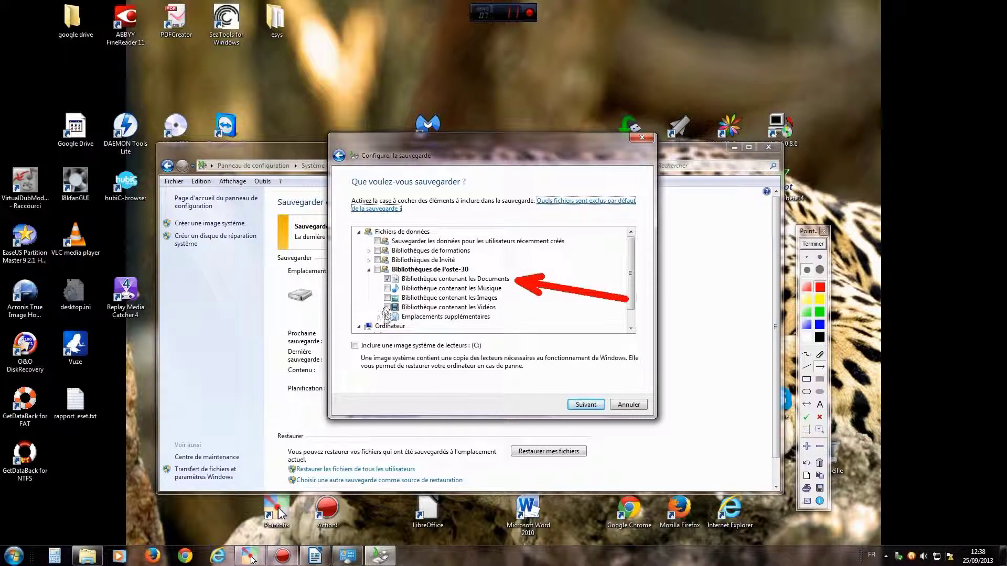
left_click(807, 246)
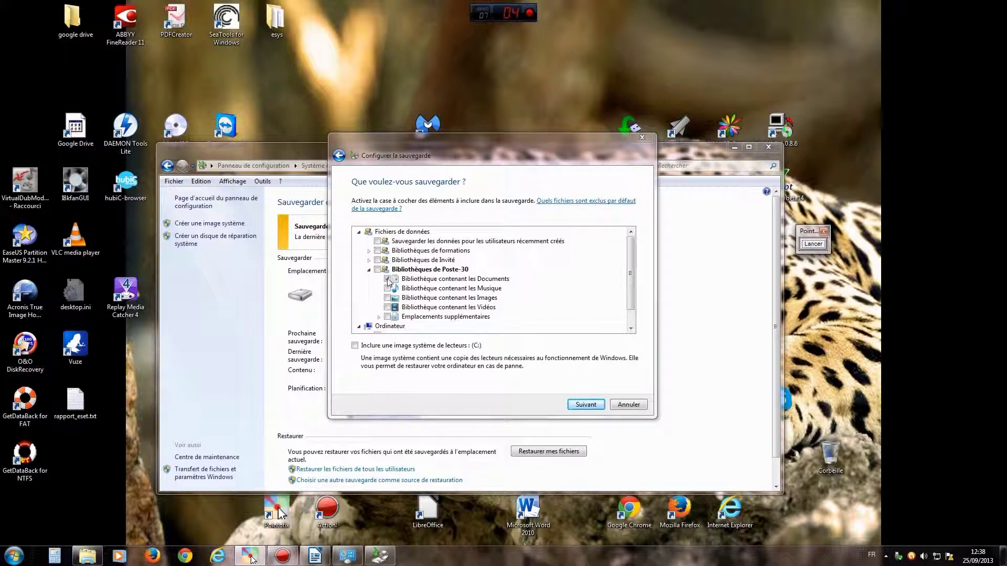
- Include the Images library in the backup, along with Bureau and Favoris under "Emplacements supplémentaires"
left_click(389, 299)
left_click(388, 299)
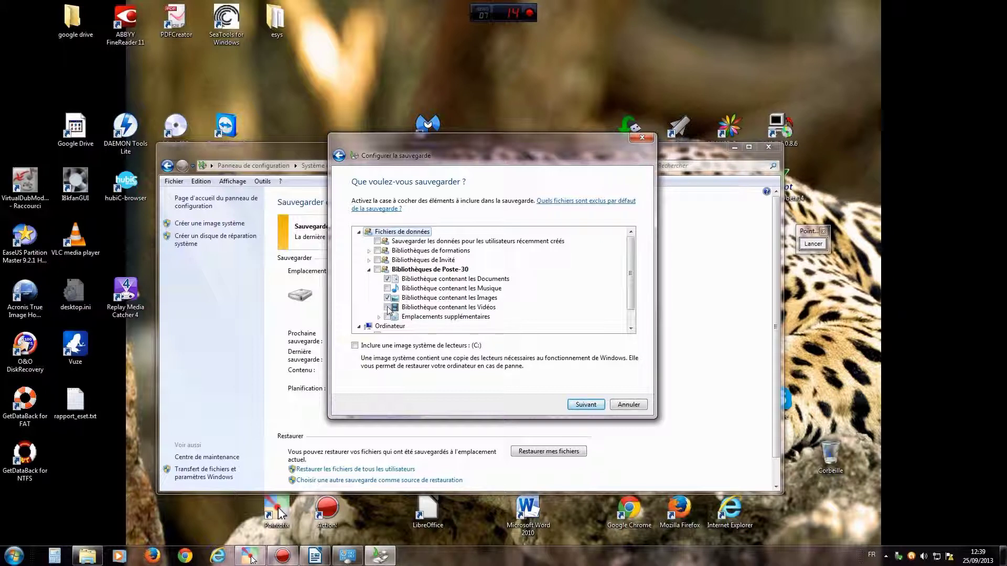
left_click_drag(630, 268, 631, 286)
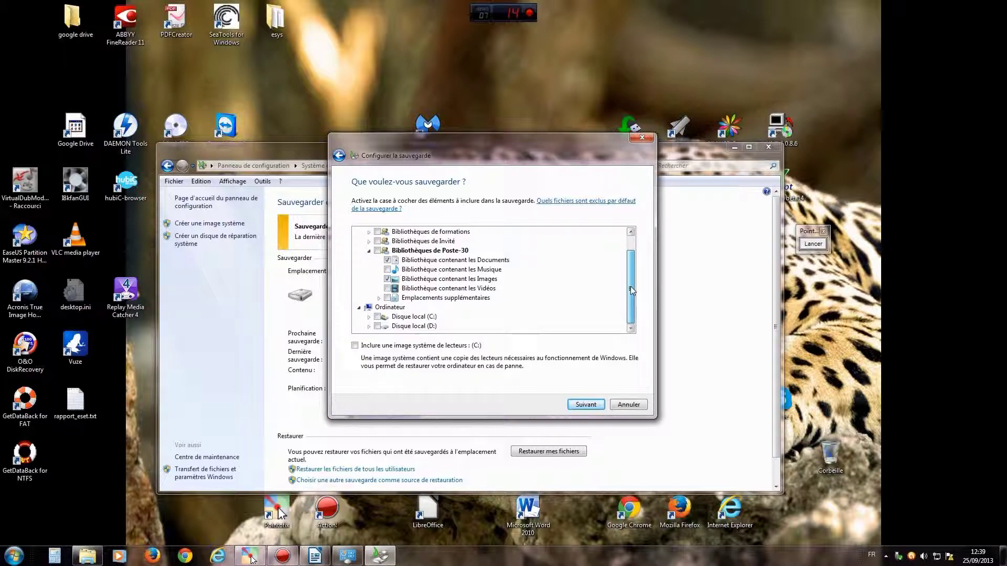
left_click(378, 297)
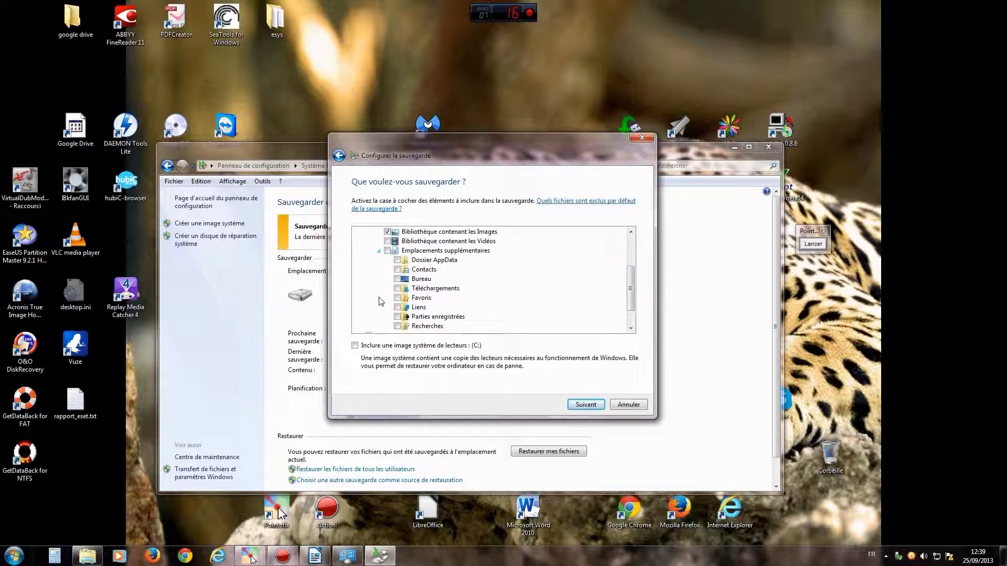
left_click(397, 279)
left_click(398, 289)
left_click(398, 279)
left_click(398, 298)
- Exclude "Bibliothèque contenant les Documents" from the backup and review the rest of the selection list
left_click_drag(631, 294, 632, 266)
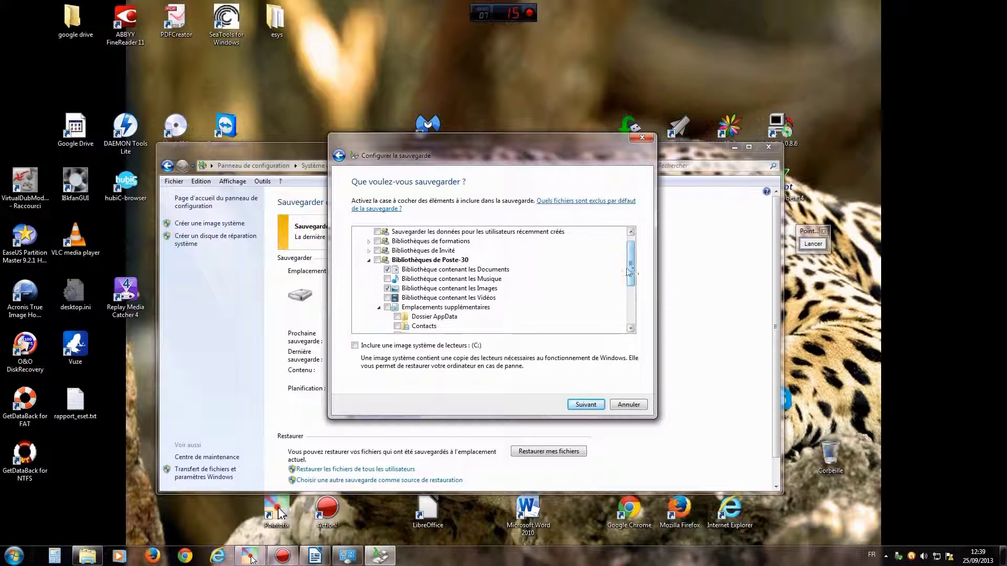
left_click(388, 289)
left_click(388, 269)
left_click_drag(631, 264, 577, 292)
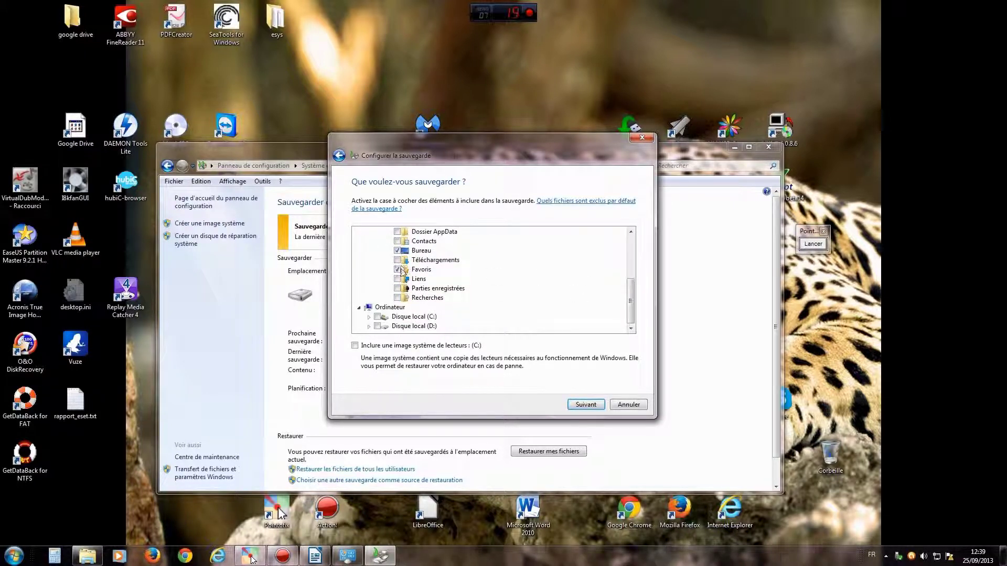
left_click_drag(633, 298, 632, 303)
left_click_drag(631, 317, 630, 262)
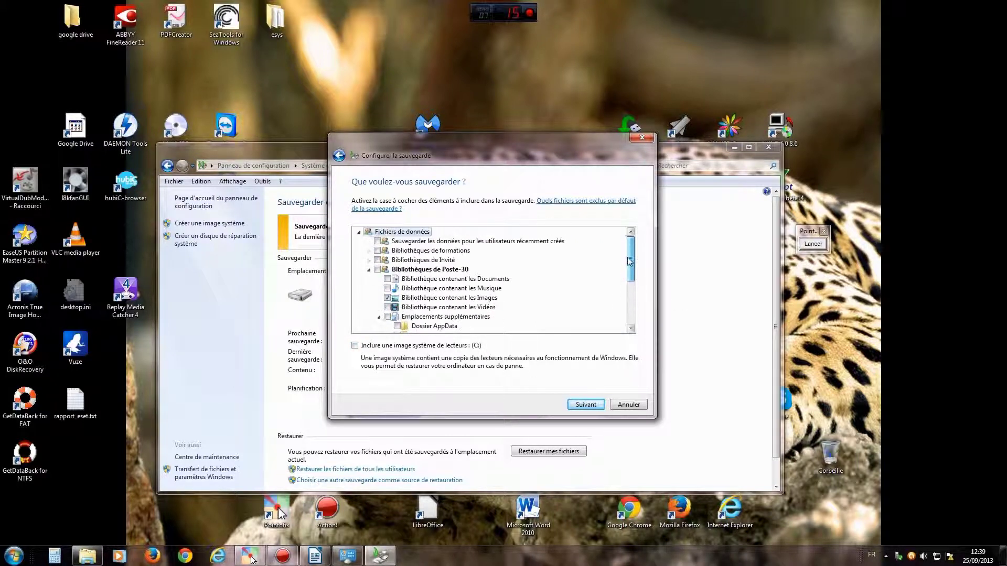
- Continue to the backup summary and temporarily mark "Iomega HDD (G:)", the Images library and "Modifier la planification" with red arrows
left_click(586, 405)
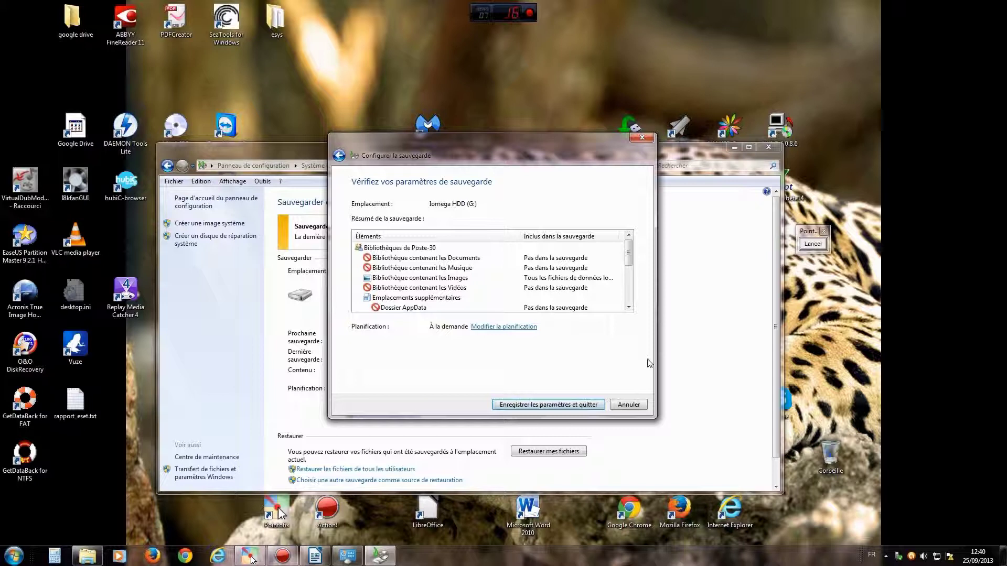
left_click(812, 244)
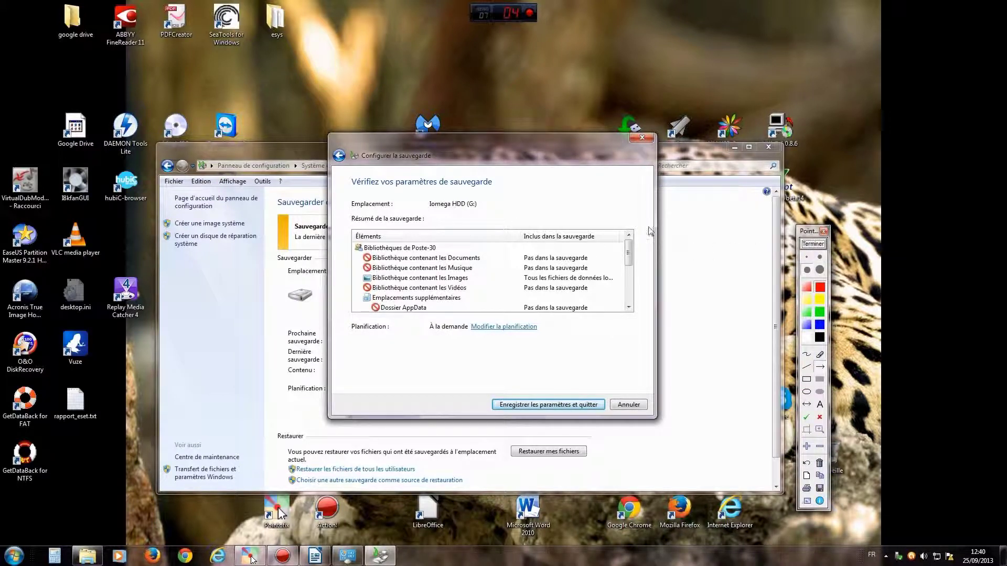
left_click_drag(590, 189, 483, 202)
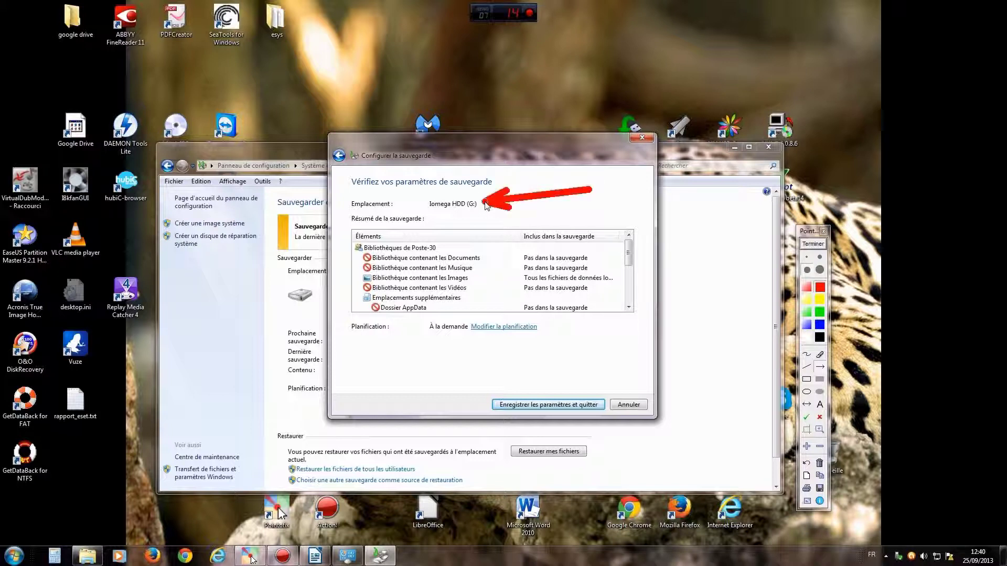
left_click_drag(508, 301, 472, 282)
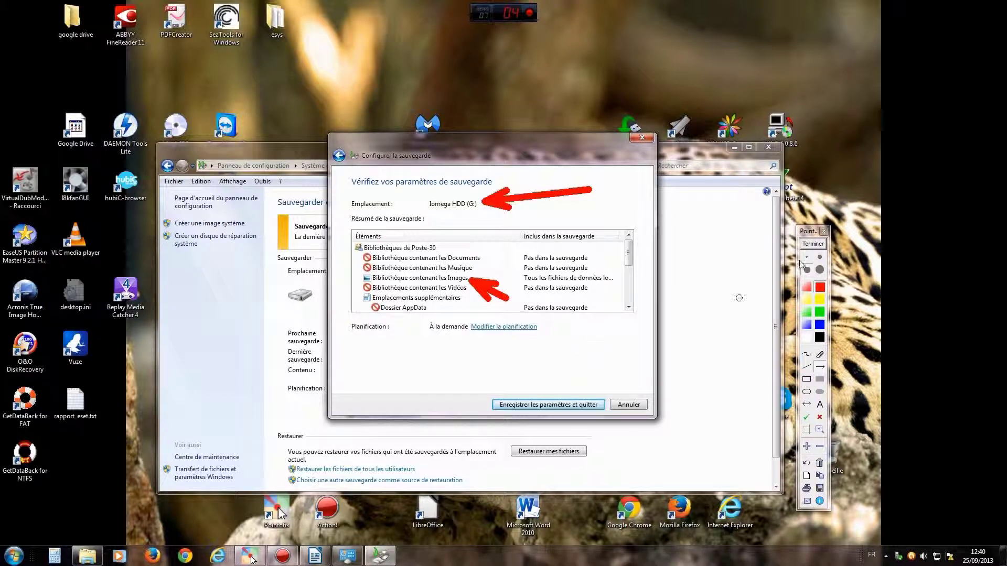
left_click_drag(601, 367, 543, 332)
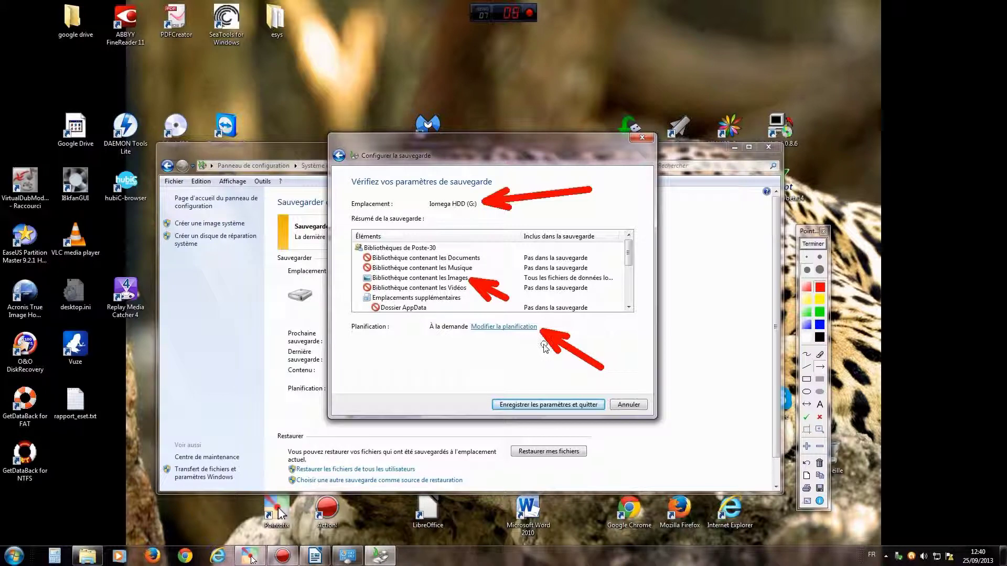
left_click(811, 245)
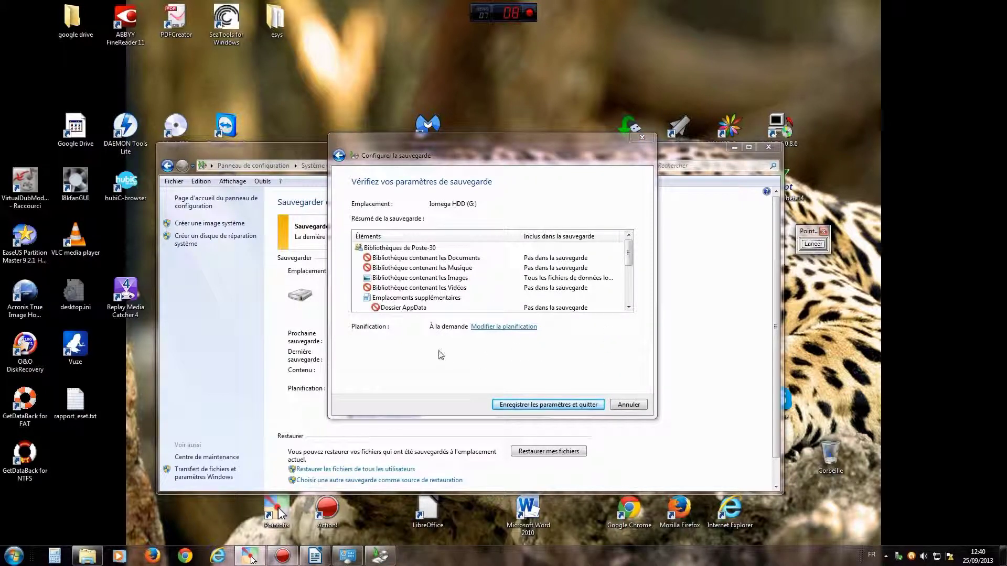
- Enable scheduled execution of the backup with frequency "Tous les jours" at 13:00
left_click(488, 327)
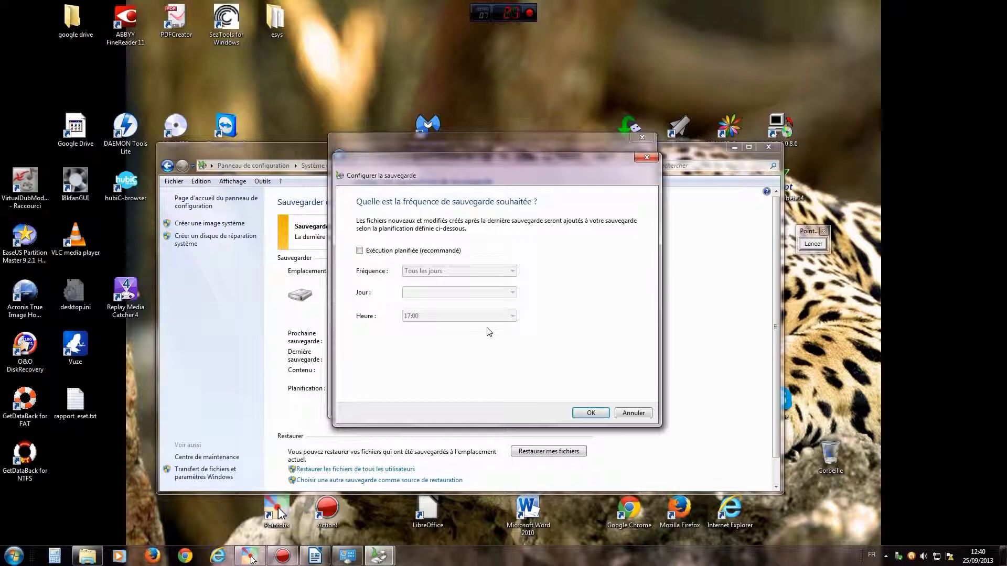
left_click(359, 252)
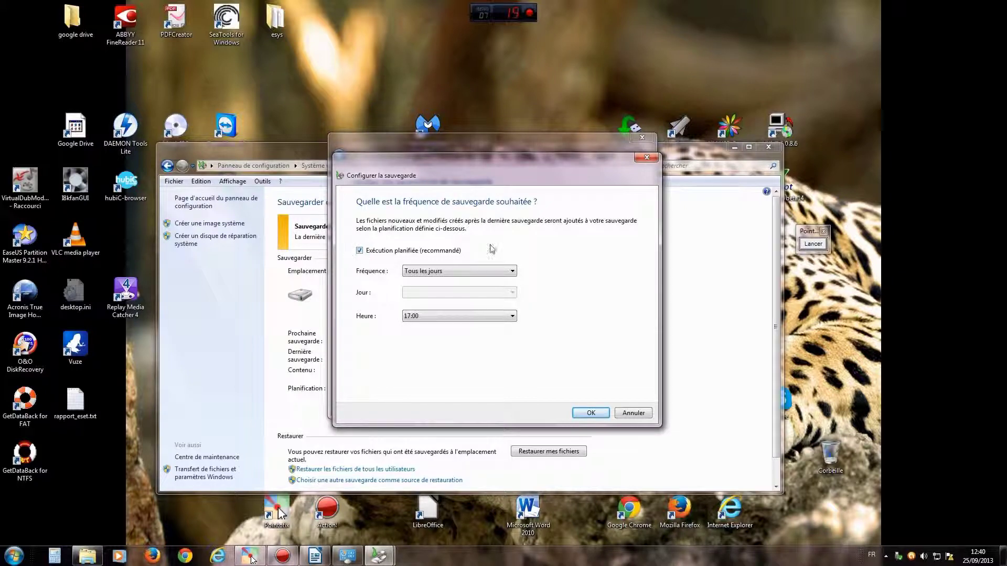
left_click(512, 271)
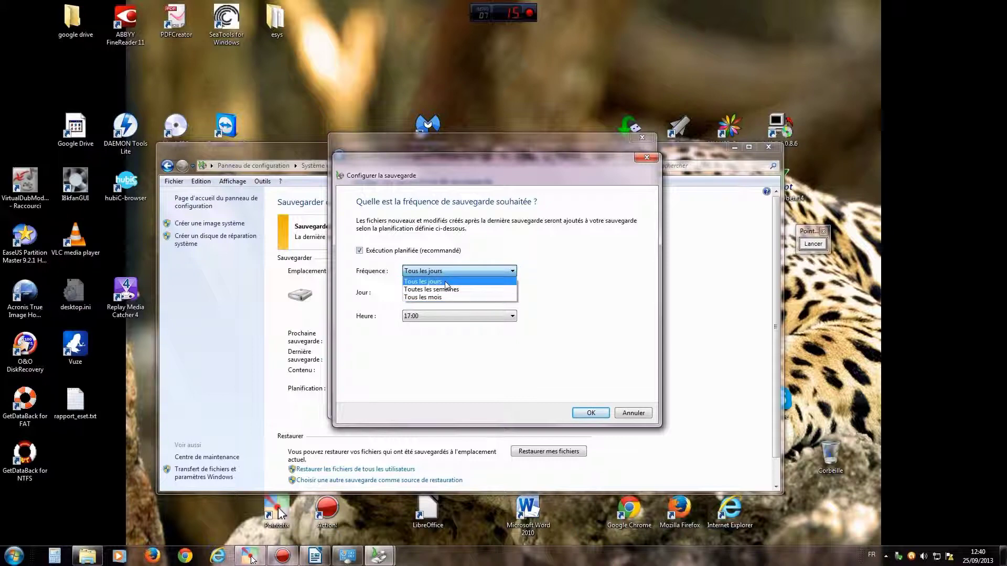
left_click(445, 282)
left_click(512, 317)
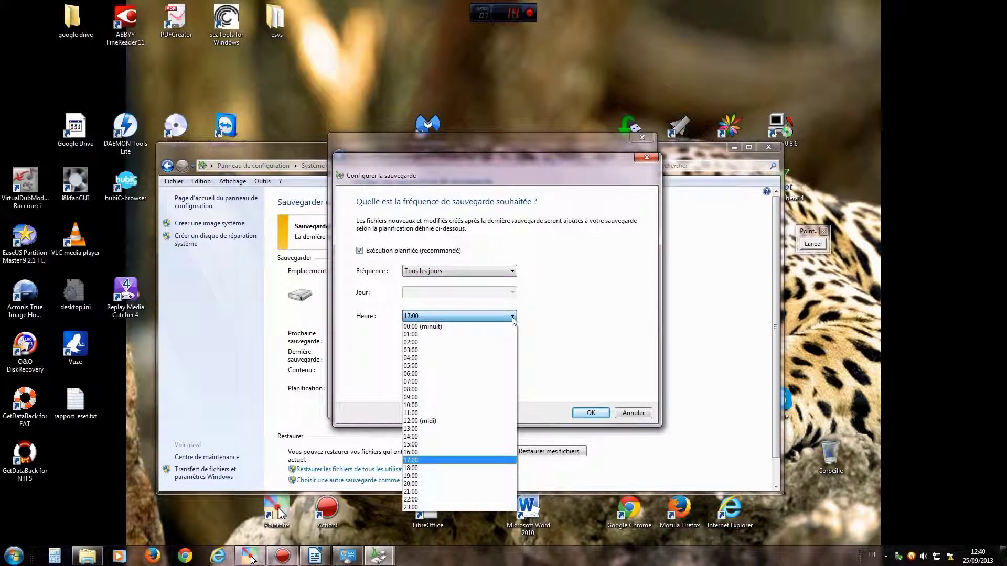
left_click(449, 429)
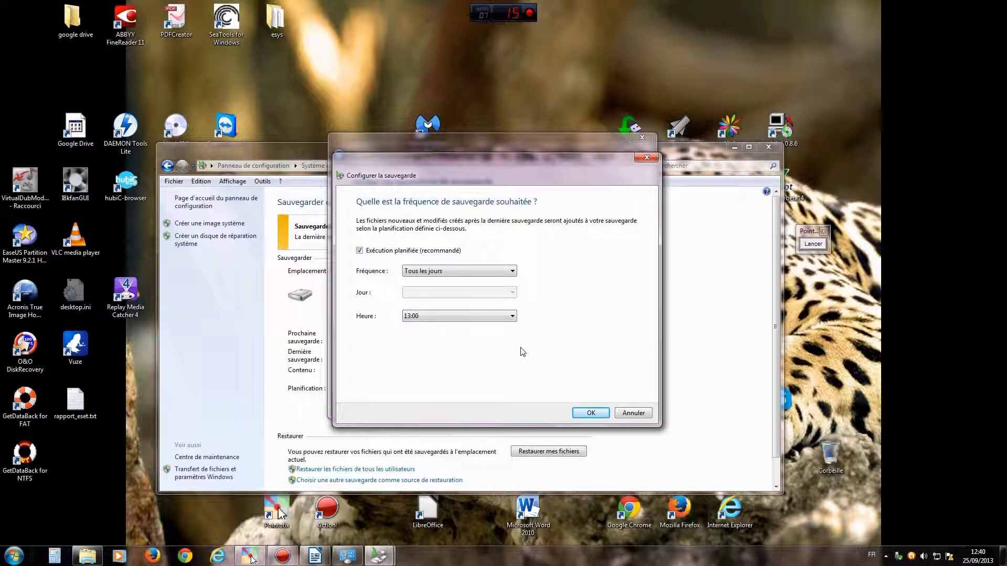
left_click(596, 413)
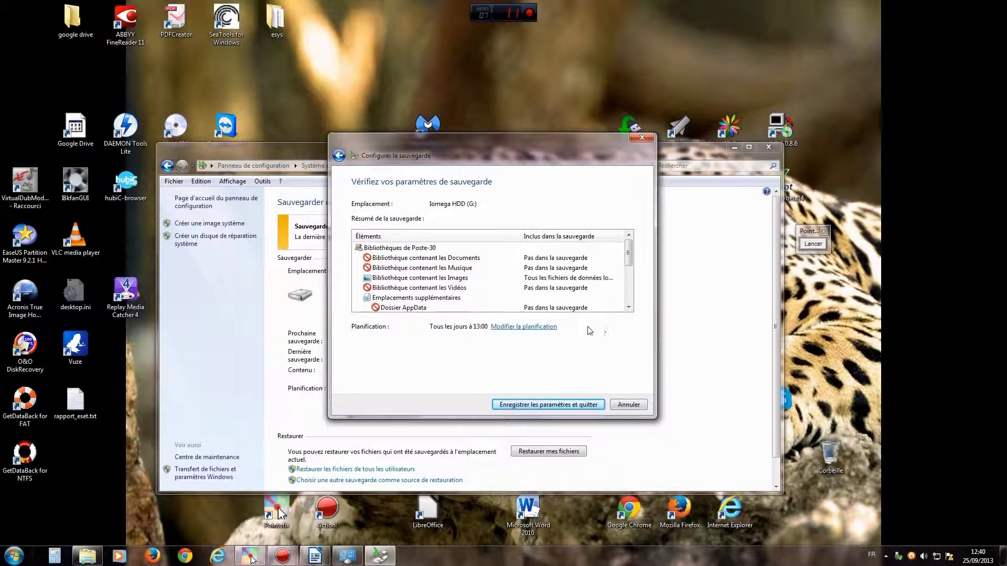
- Temporarily mark the daily schedule and "Enregistrer les paramètres et quitter" with red arrows, and save the backup settings
left_click(813, 244)
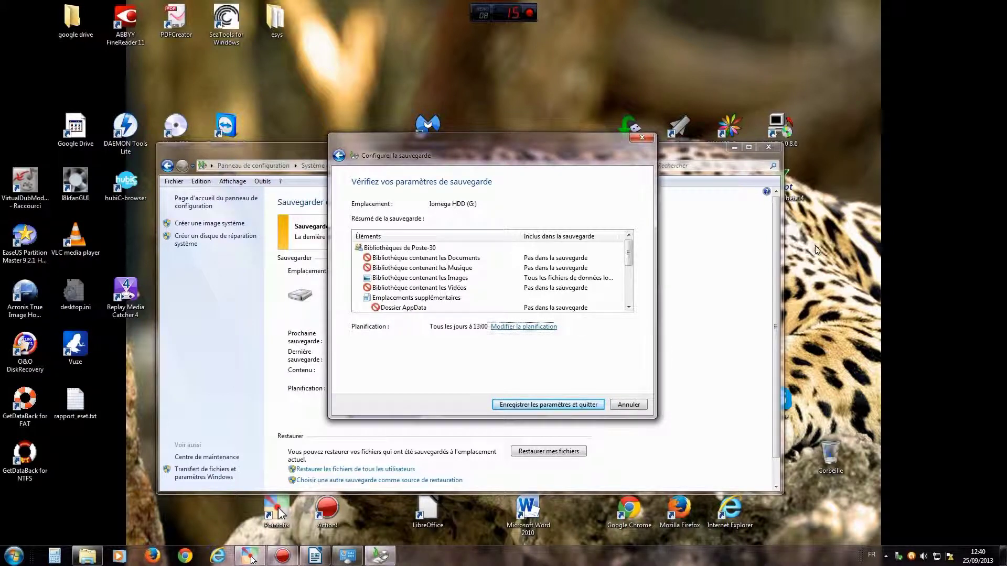
left_click_drag(445, 379, 475, 335)
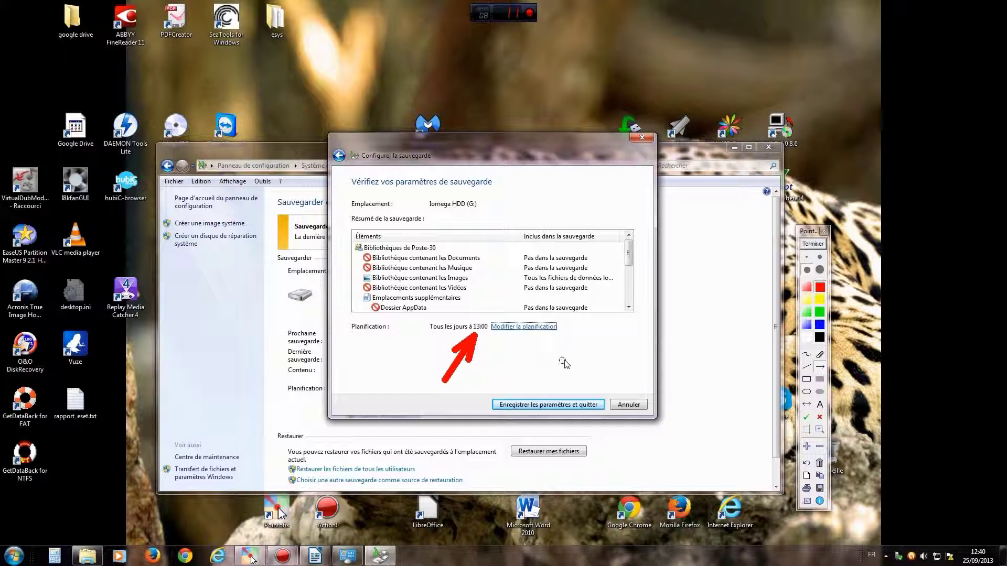
left_click_drag(594, 338, 557, 404)
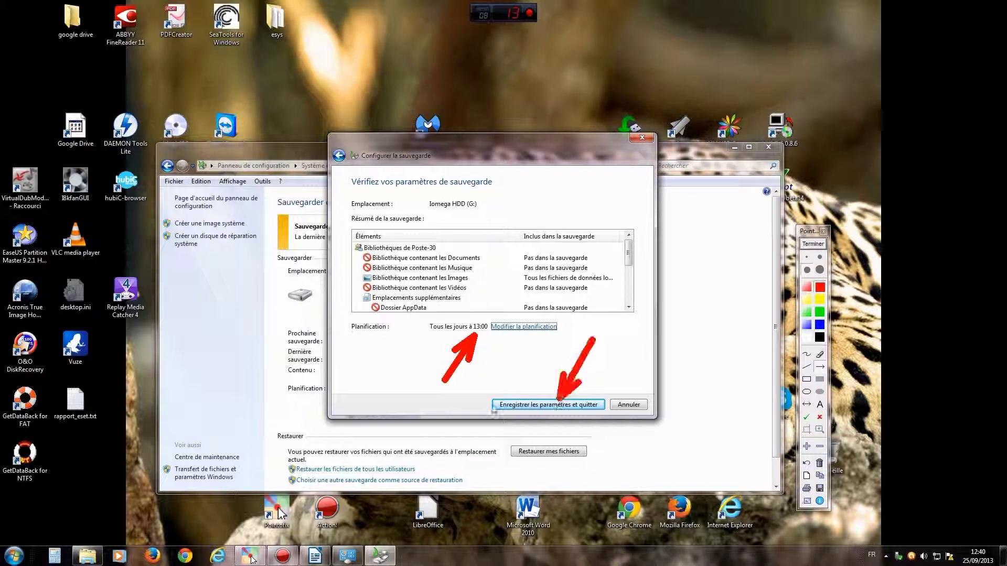
left_click(816, 245)
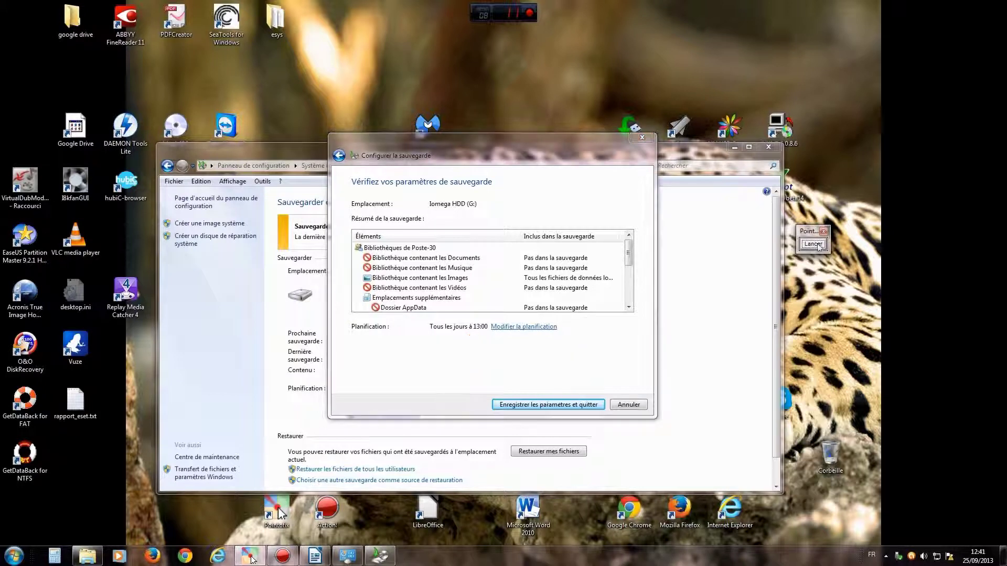
left_click(569, 405)
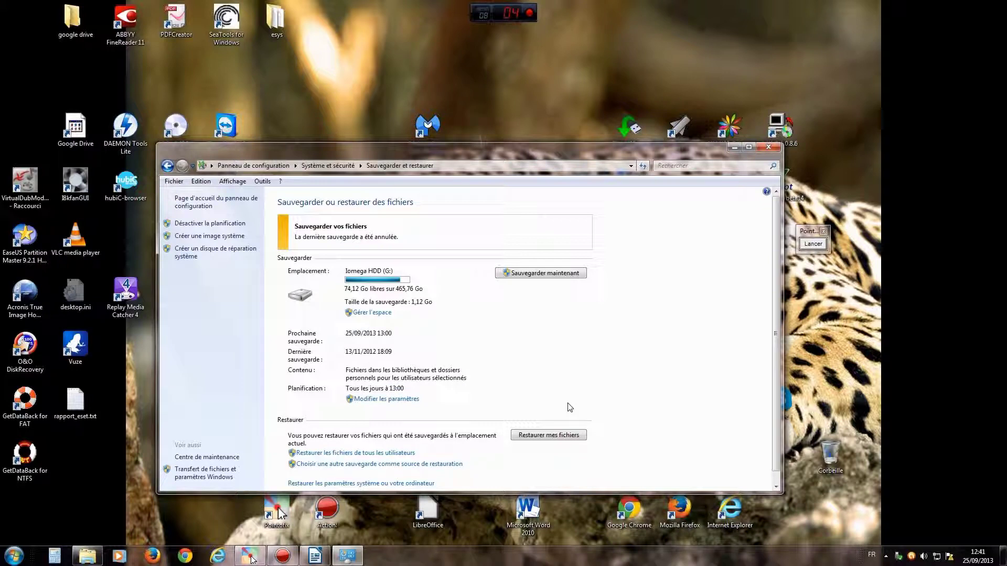
- Temporarily mark the path "Panneau de configuration", "Système et sécurité", "Sauvegarder et restaurer" and the "Modifier les paramètres" link with red arrows
left_click(813, 244)
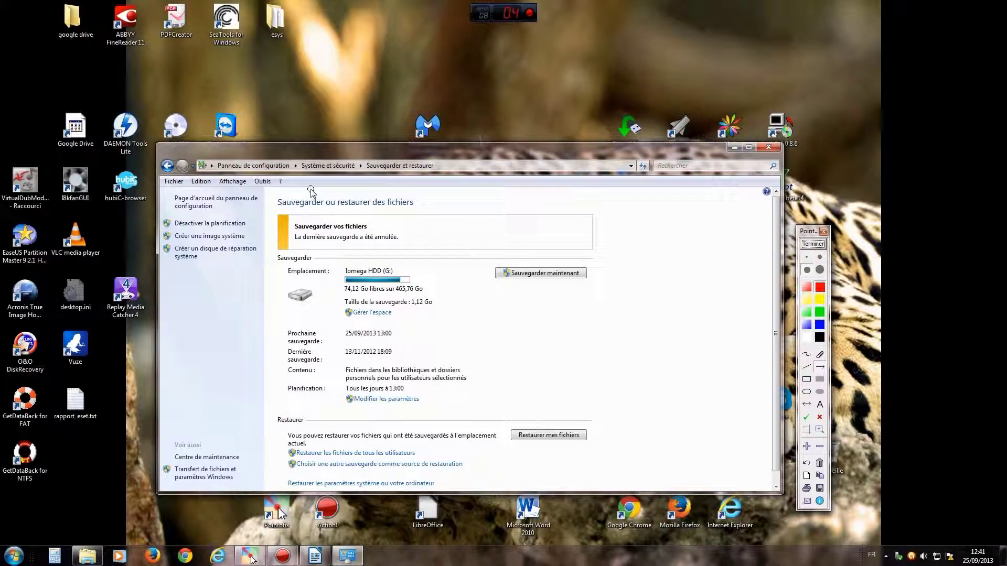
left_click_drag(248, 299, 260, 181)
left_click_drag(340, 237, 337, 173)
left_click_drag(441, 222, 407, 178)
left_click_drag(521, 373, 422, 399)
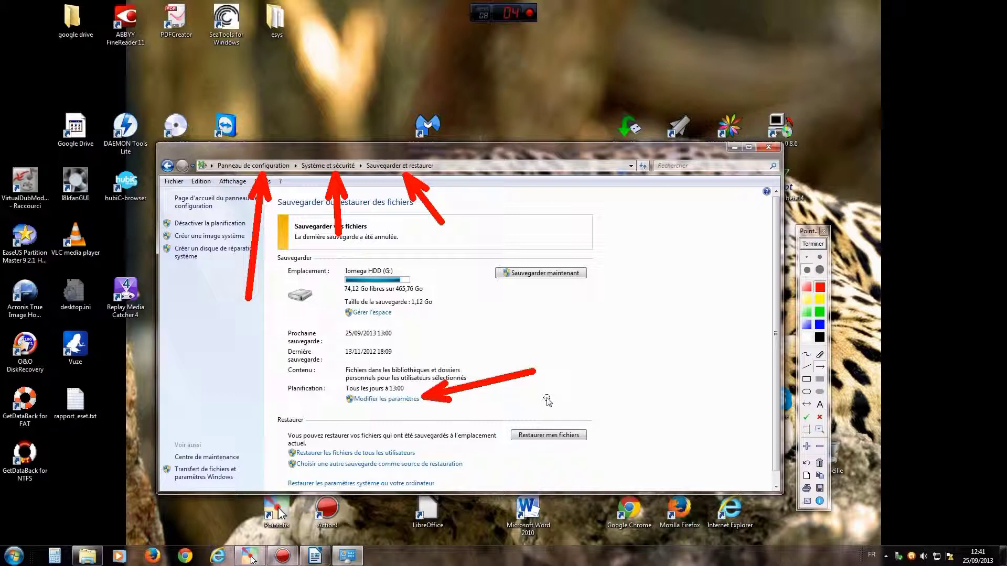
left_click(812, 244)
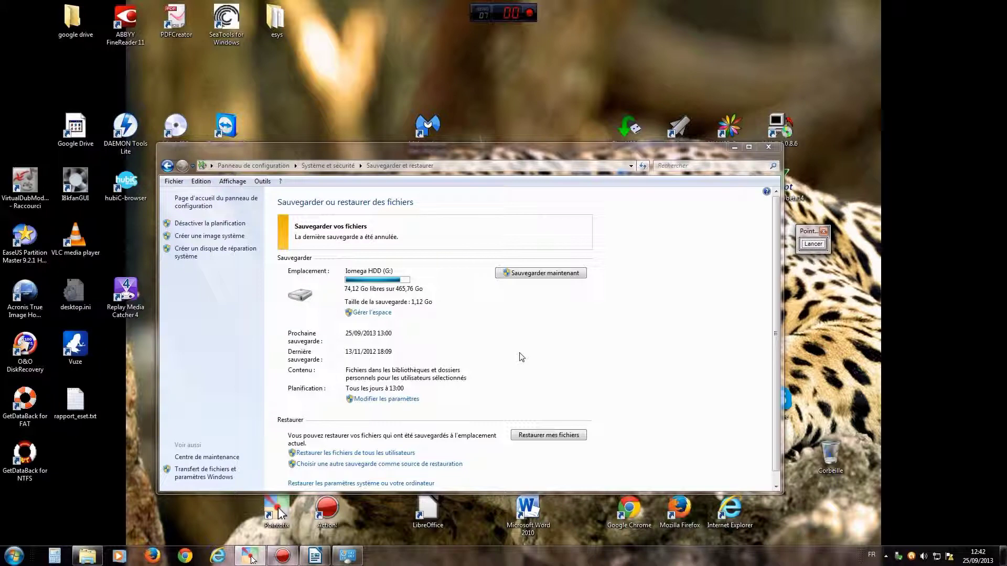
- Temporarily mark the "Gérer l'espace" link with a red arrow and clear the annotation
left_click(810, 245)
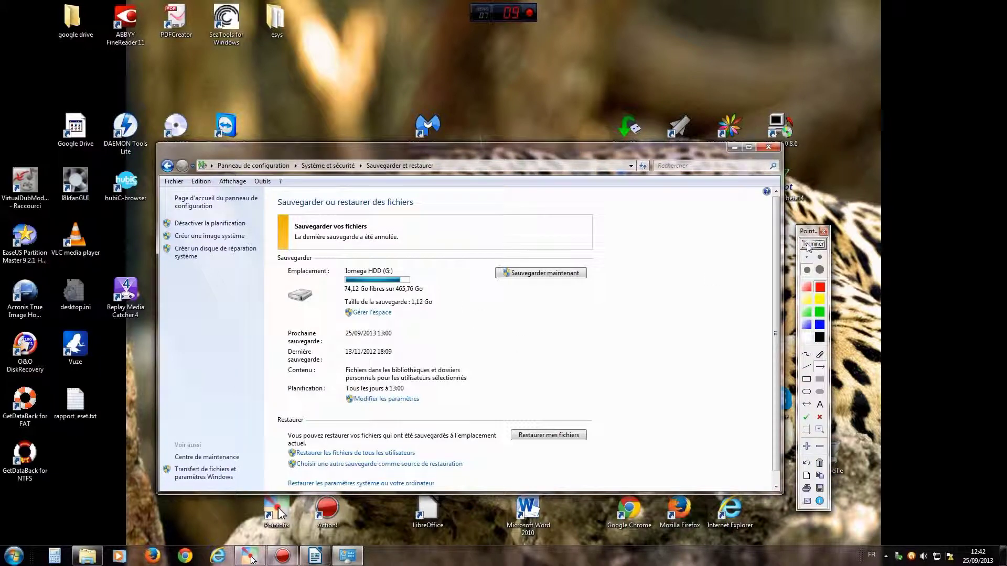
left_click_drag(527, 345, 402, 318)
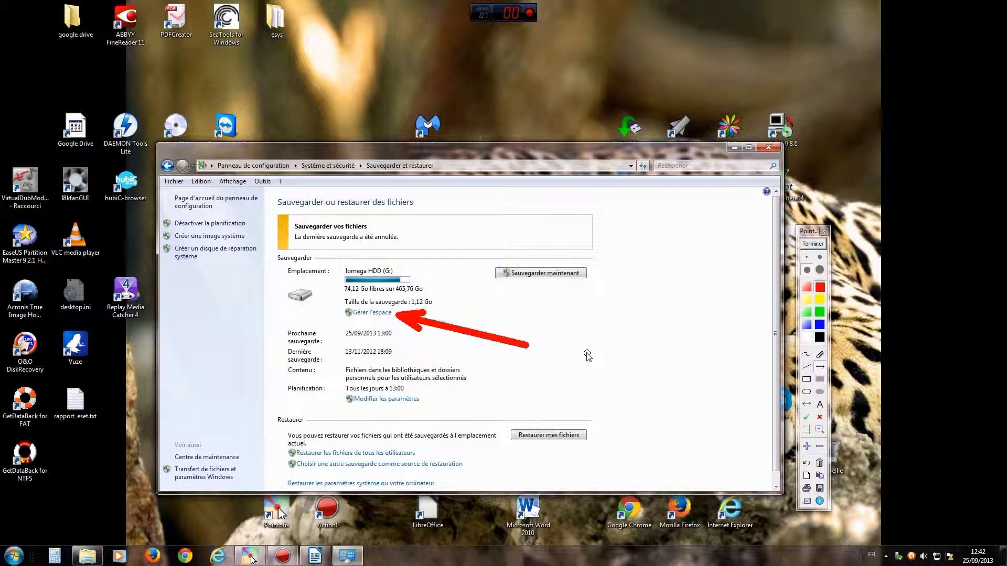
left_click(812, 243)
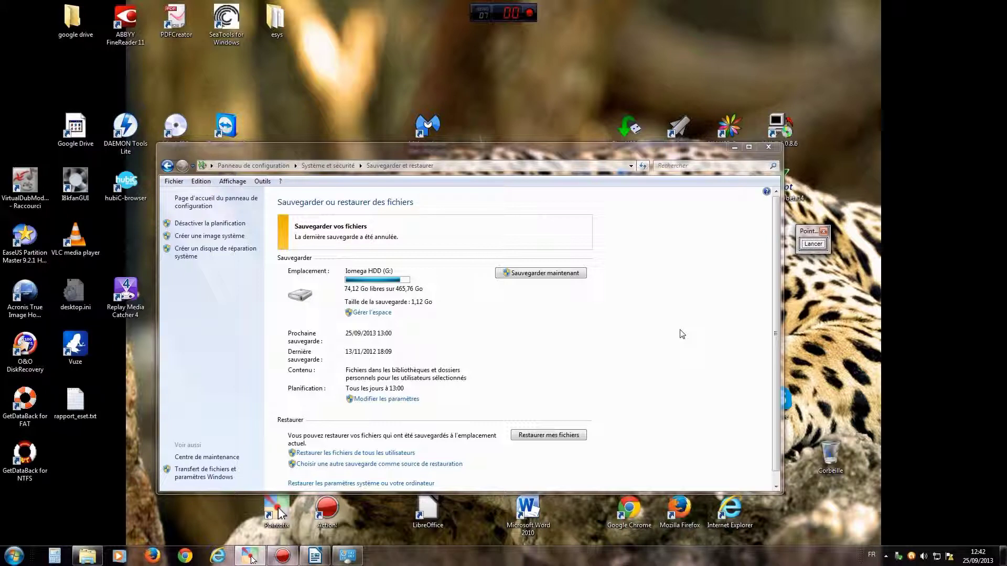
- Move the backup window slightly up, bracket the Restaurer section with a red freehand curve, and point a red arrow at "Restaurer mes fichiers"
left_click_drag(534, 149, 527, 130)
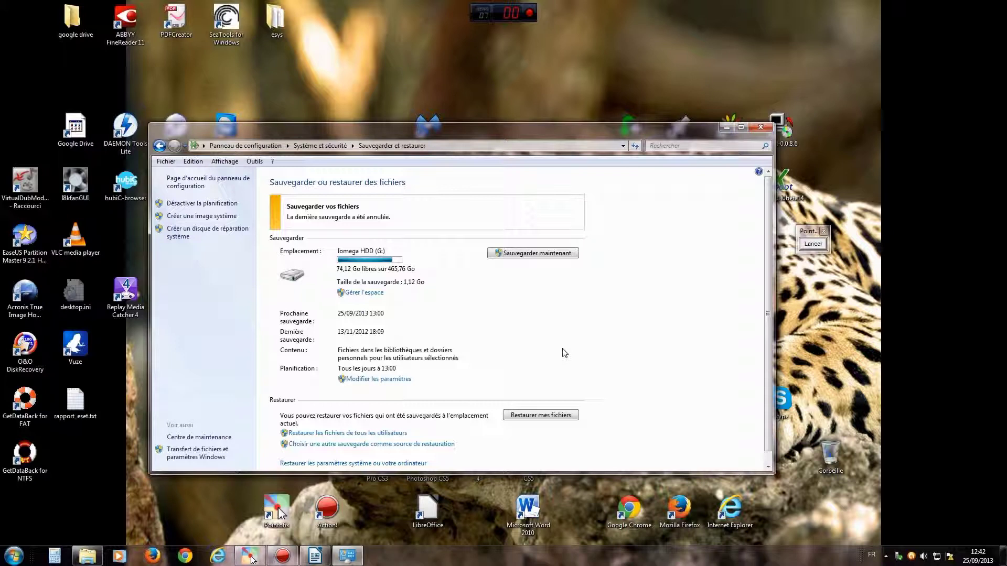
left_click(811, 245)
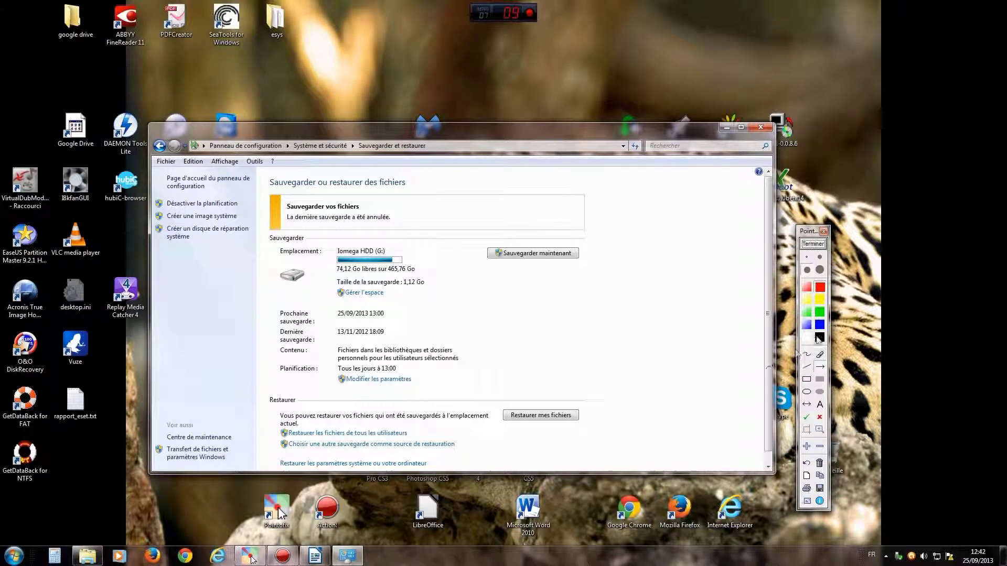
left_click(807, 357)
left_click_drag(264, 386, 258, 454)
left_click(819, 366)
left_click_drag(688, 443, 579, 416)
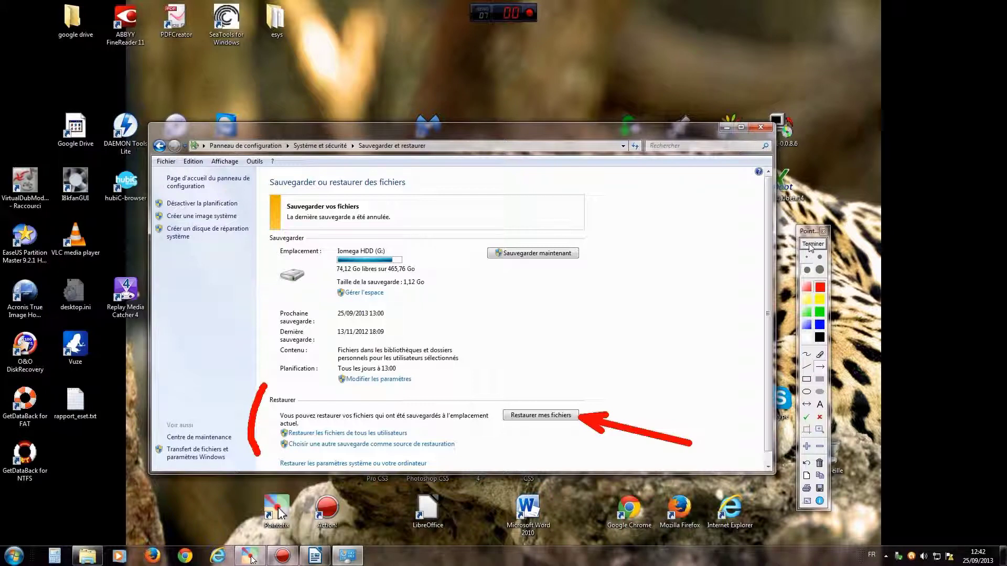
- Mark "Créer une image système" and "Créer un disque de réparation système" with red arrows
left_click_drag(341, 230, 245, 218)
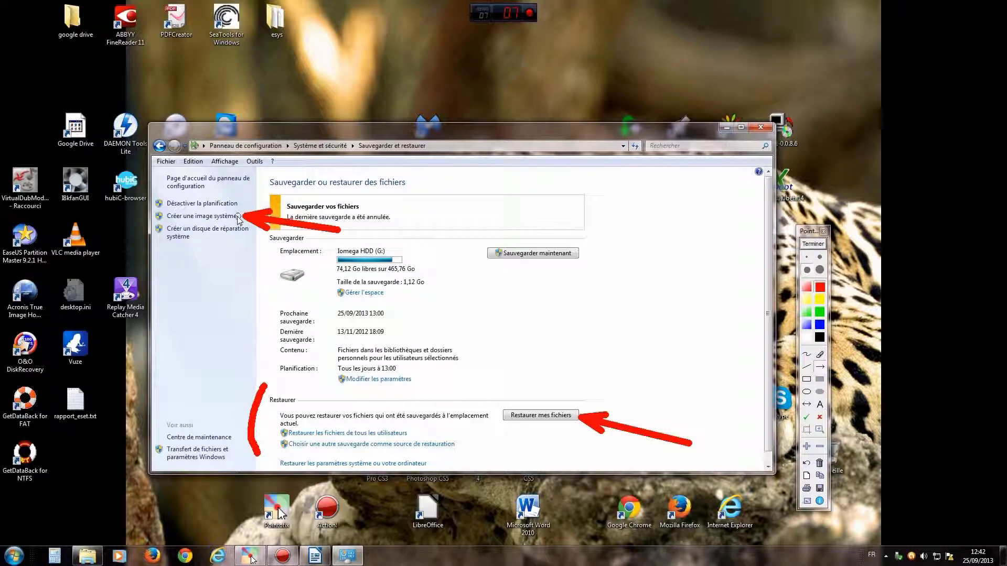
left_click_drag(262, 286, 214, 238)
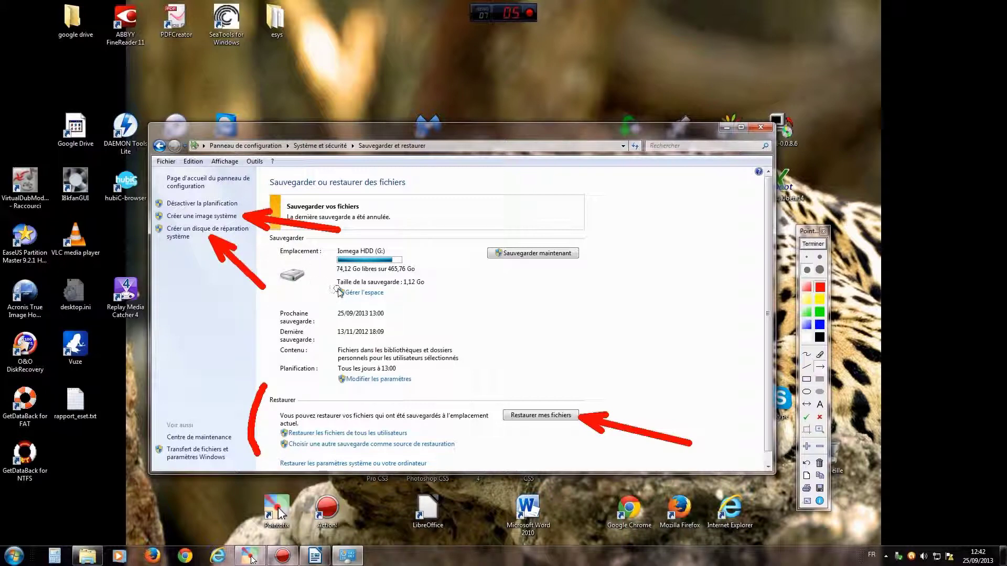